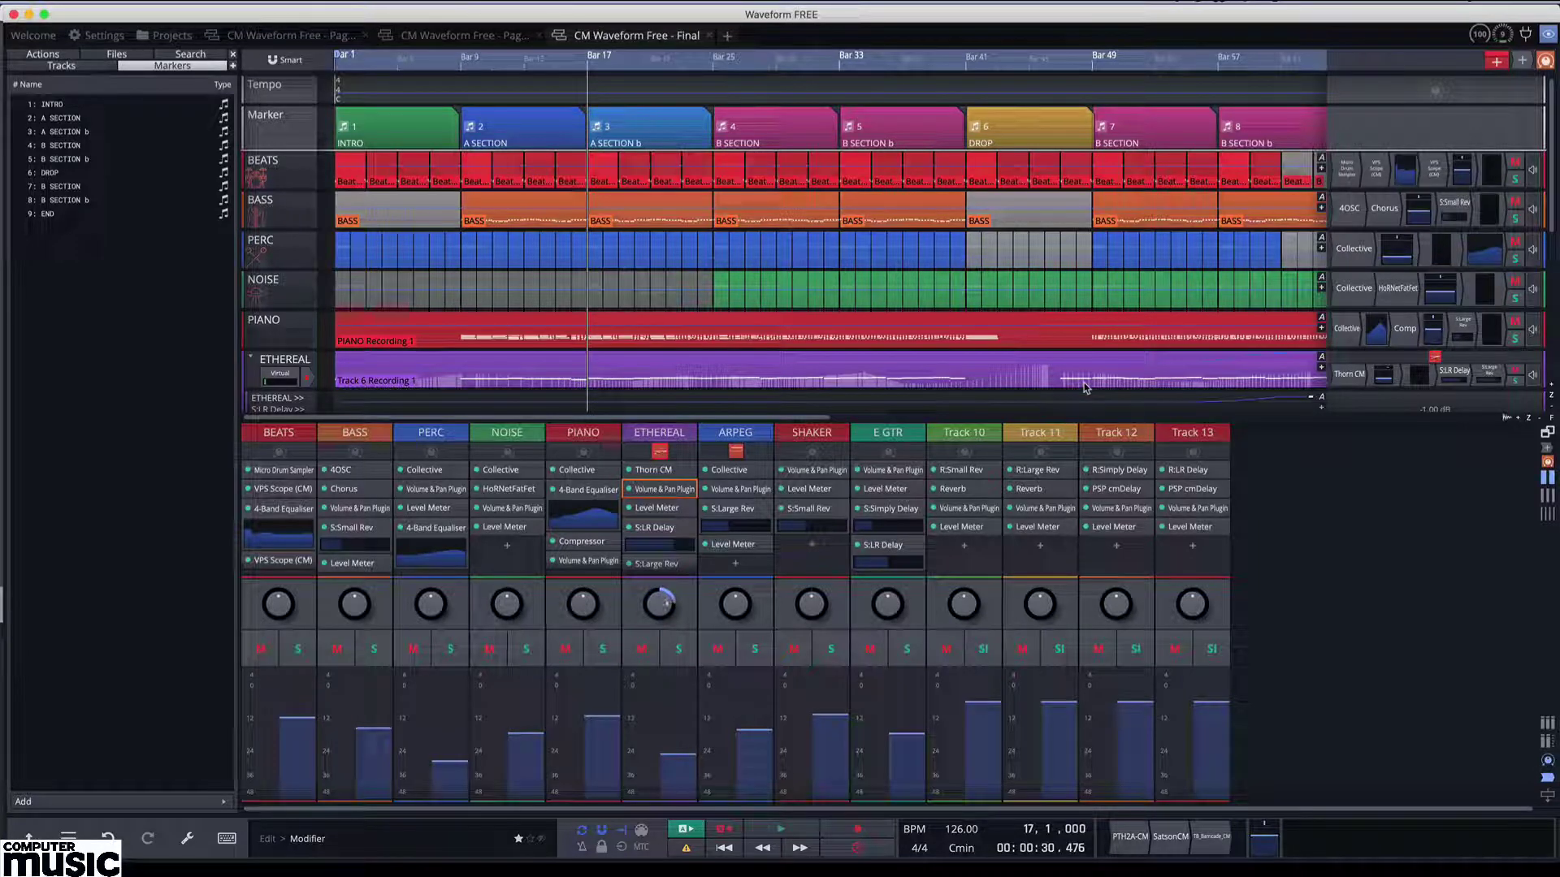
# Play the project starting from the A SECTION b marker.
pyautogui.click(1085, 387)
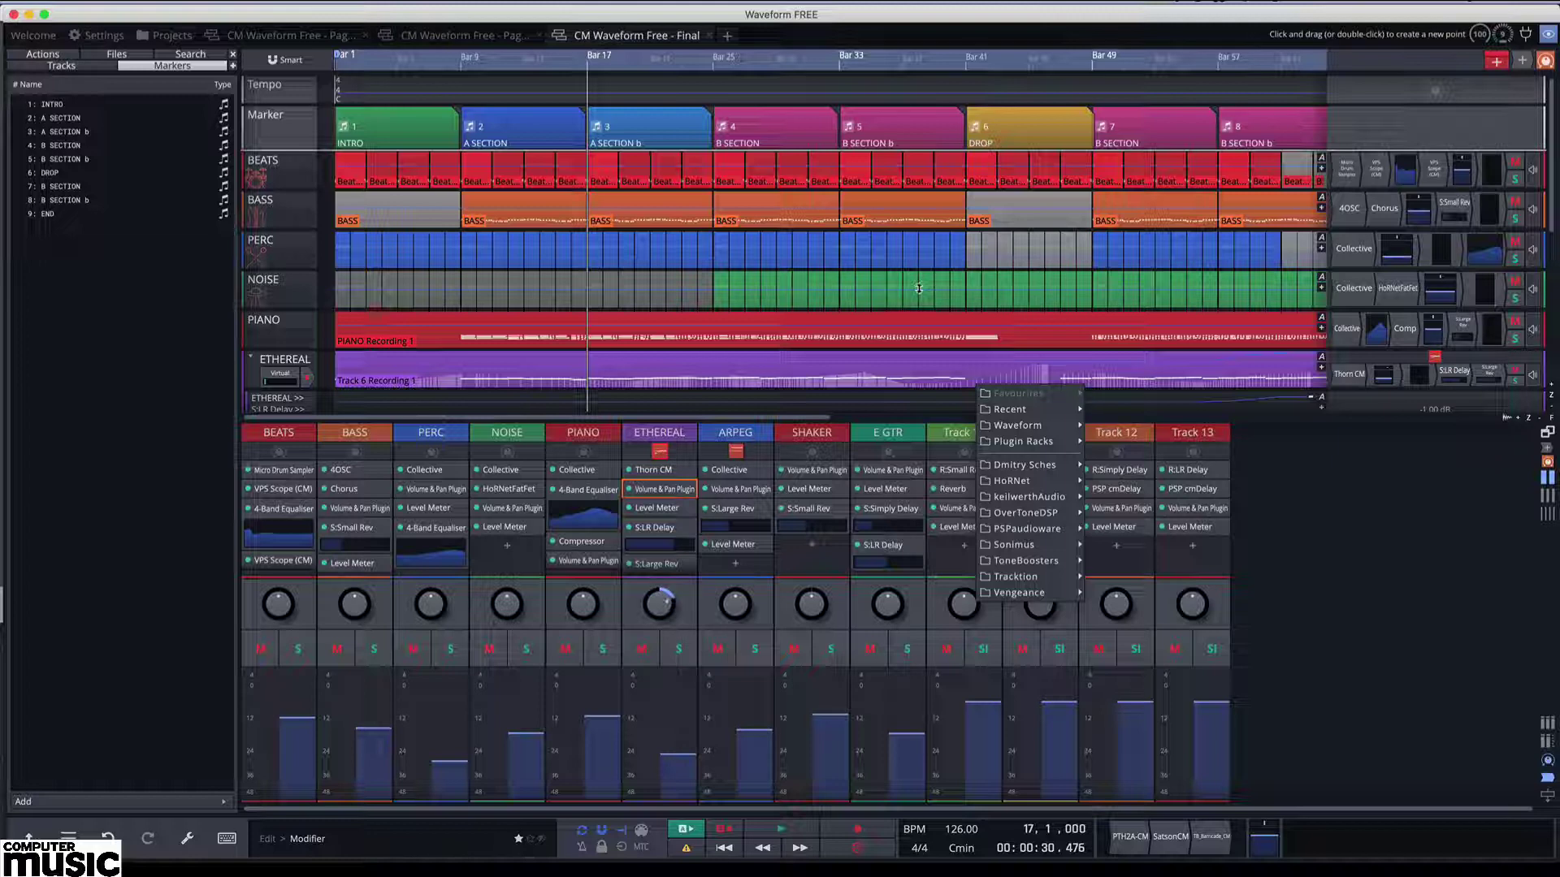
pyautogui.click(652, 105)
pyautogui.press('space')
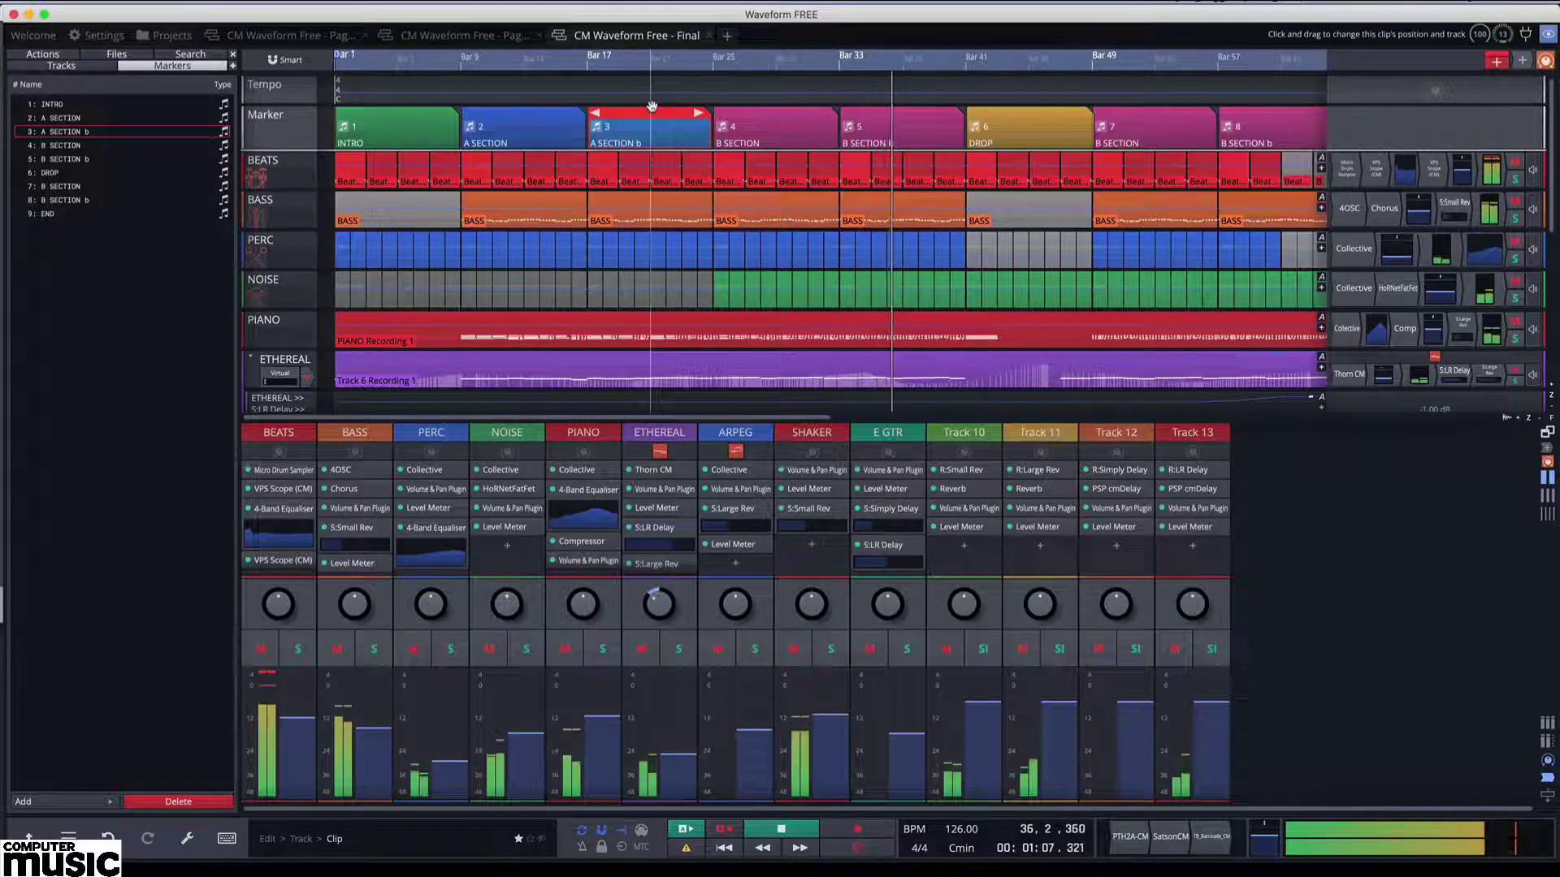
# Stop playback of the project around bar 37.
pyautogui.press('space')
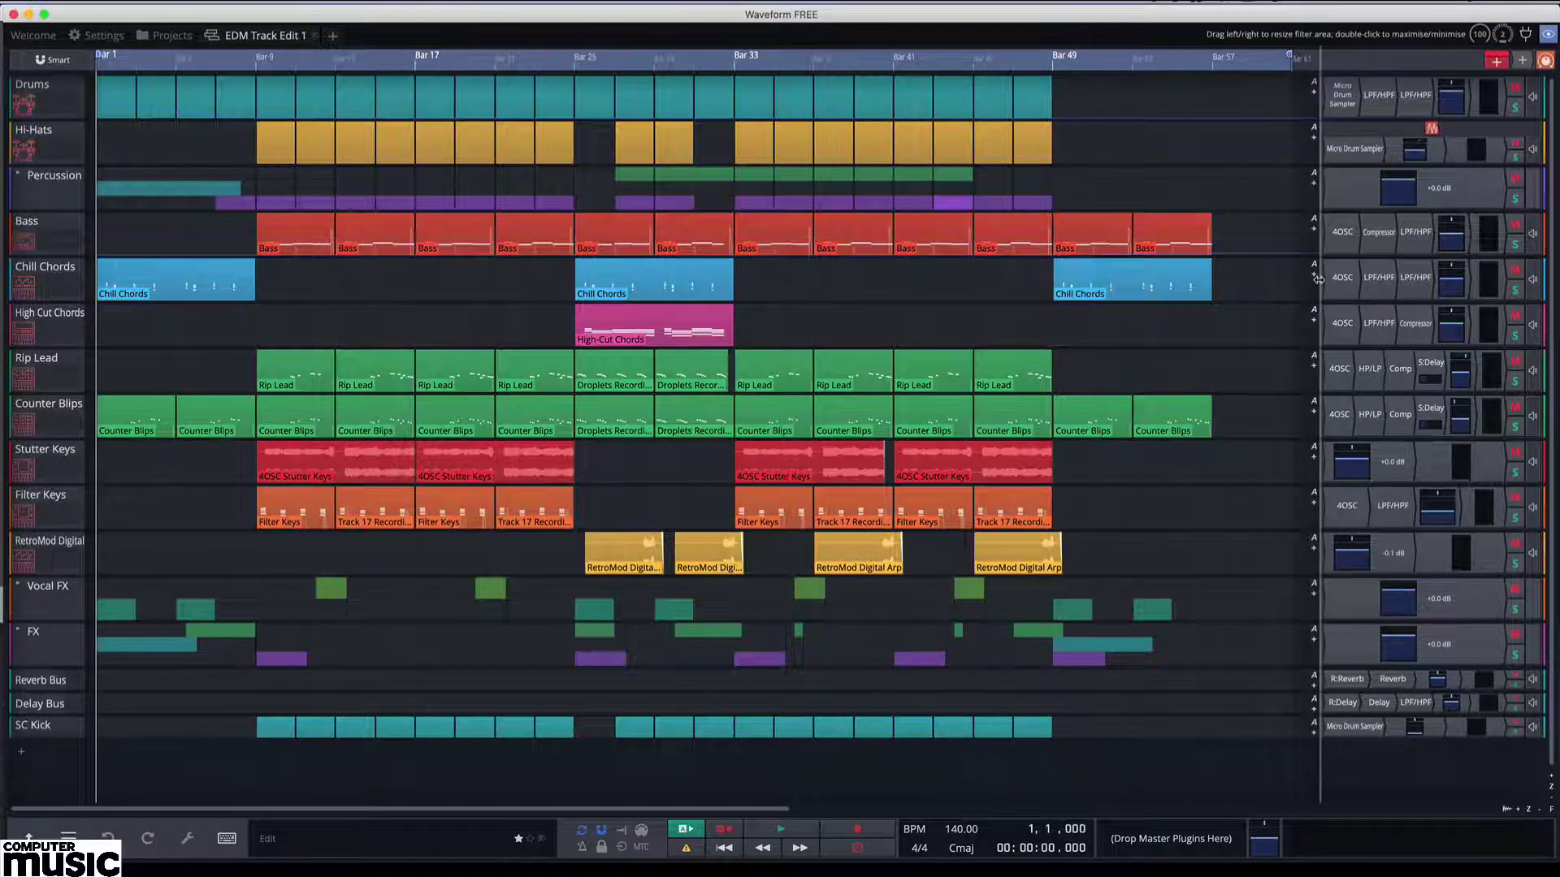
# Widen the inline plugin rack area beside the arrangement to show each track's complete plugin chain.
pyautogui.moveTo(1313, 278); pyautogui.dragTo(998, 277)
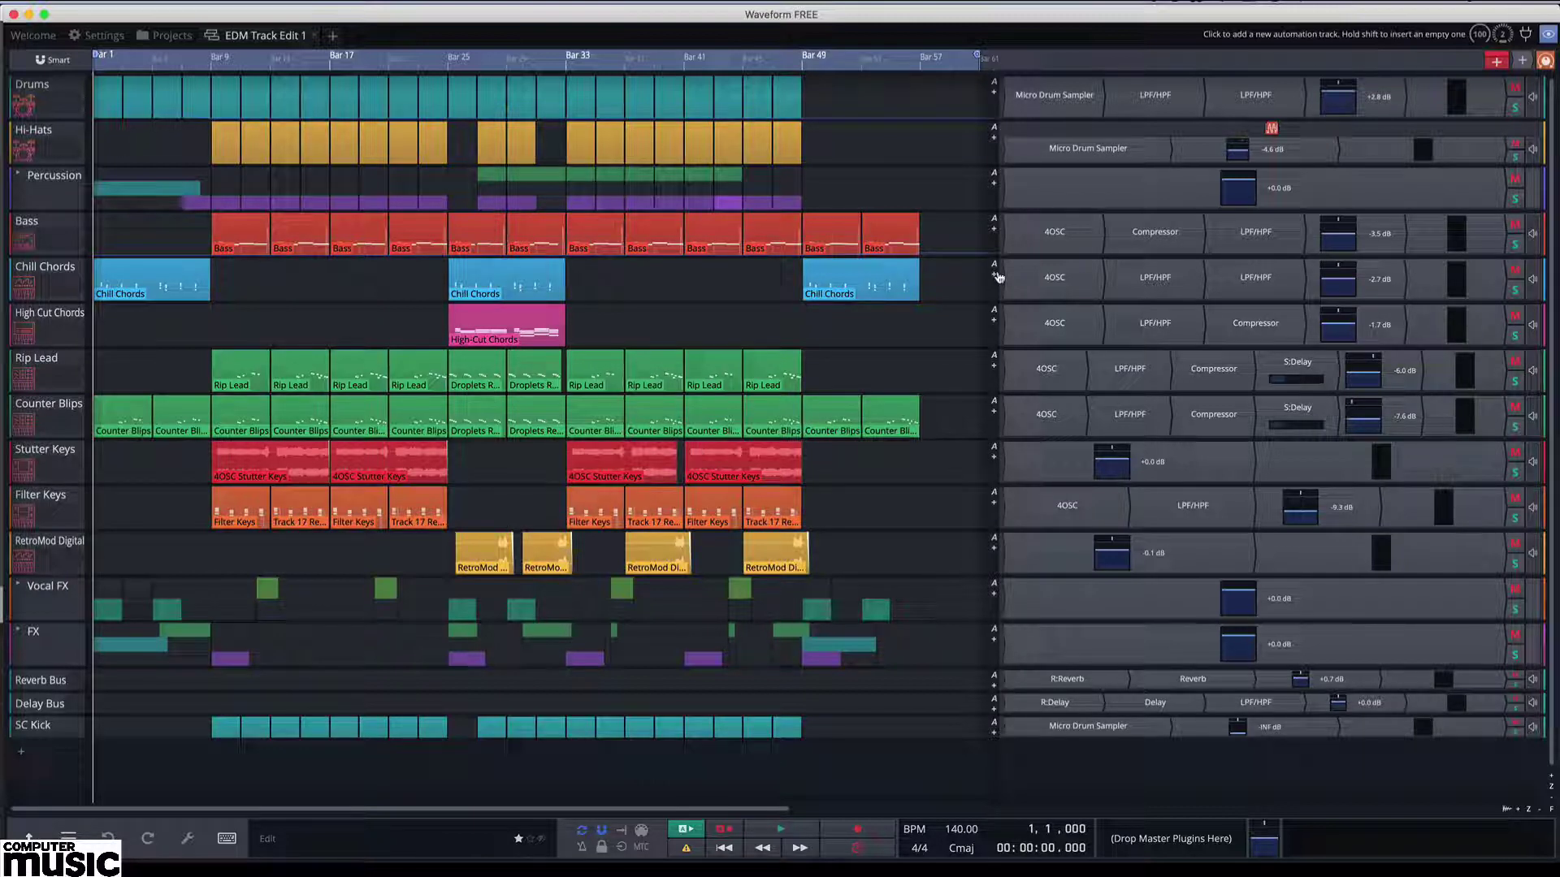
pyautogui.doubleClick(1152, 233)
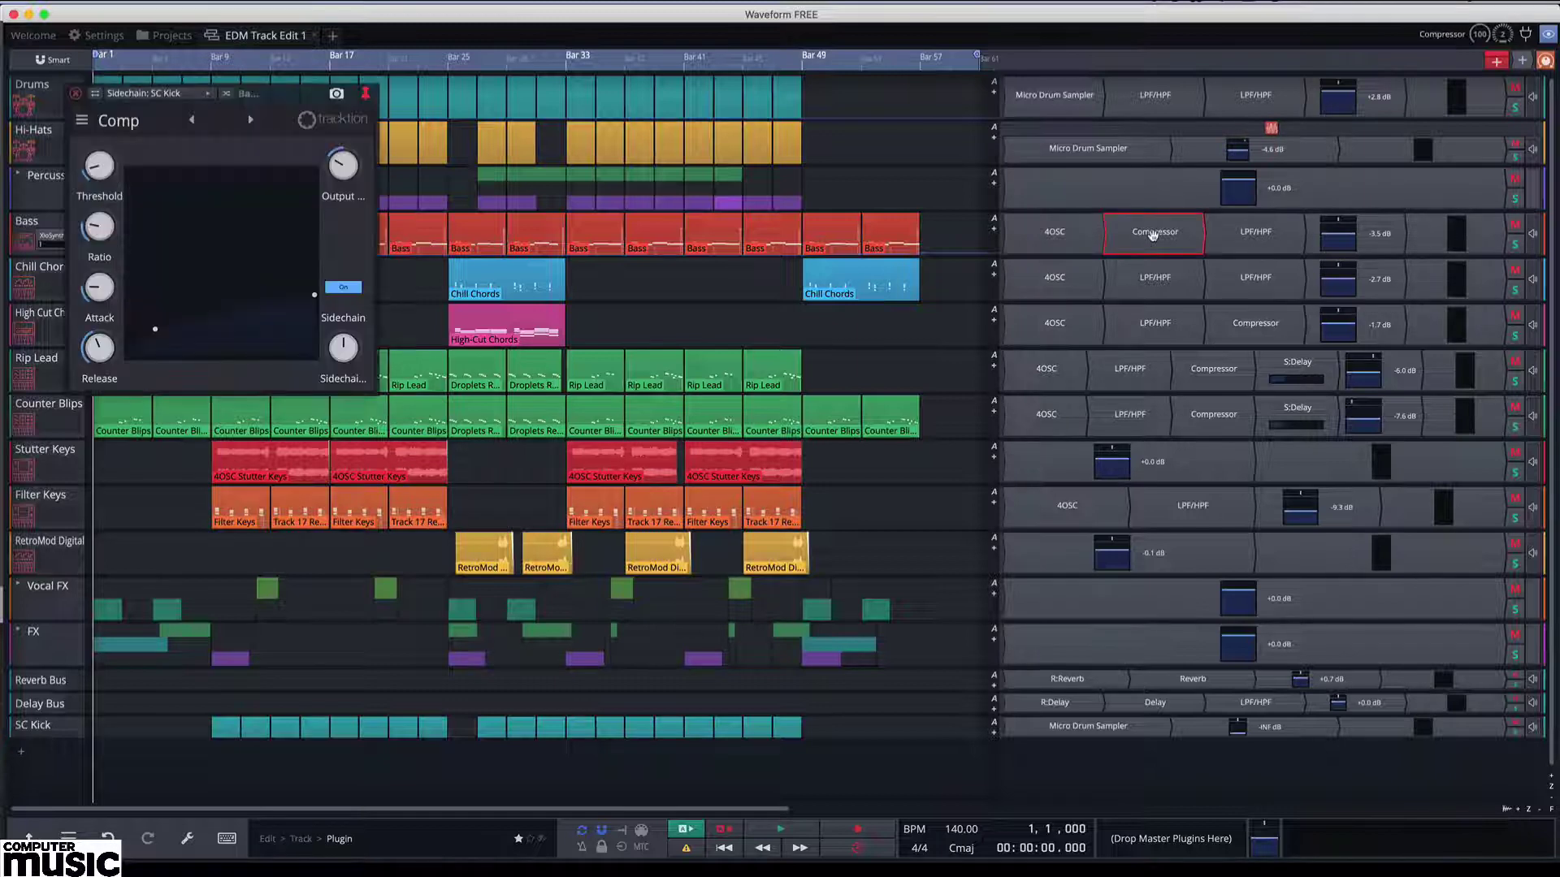
pyautogui.moveTo(308, 98); pyautogui.dragTo(544, 156)
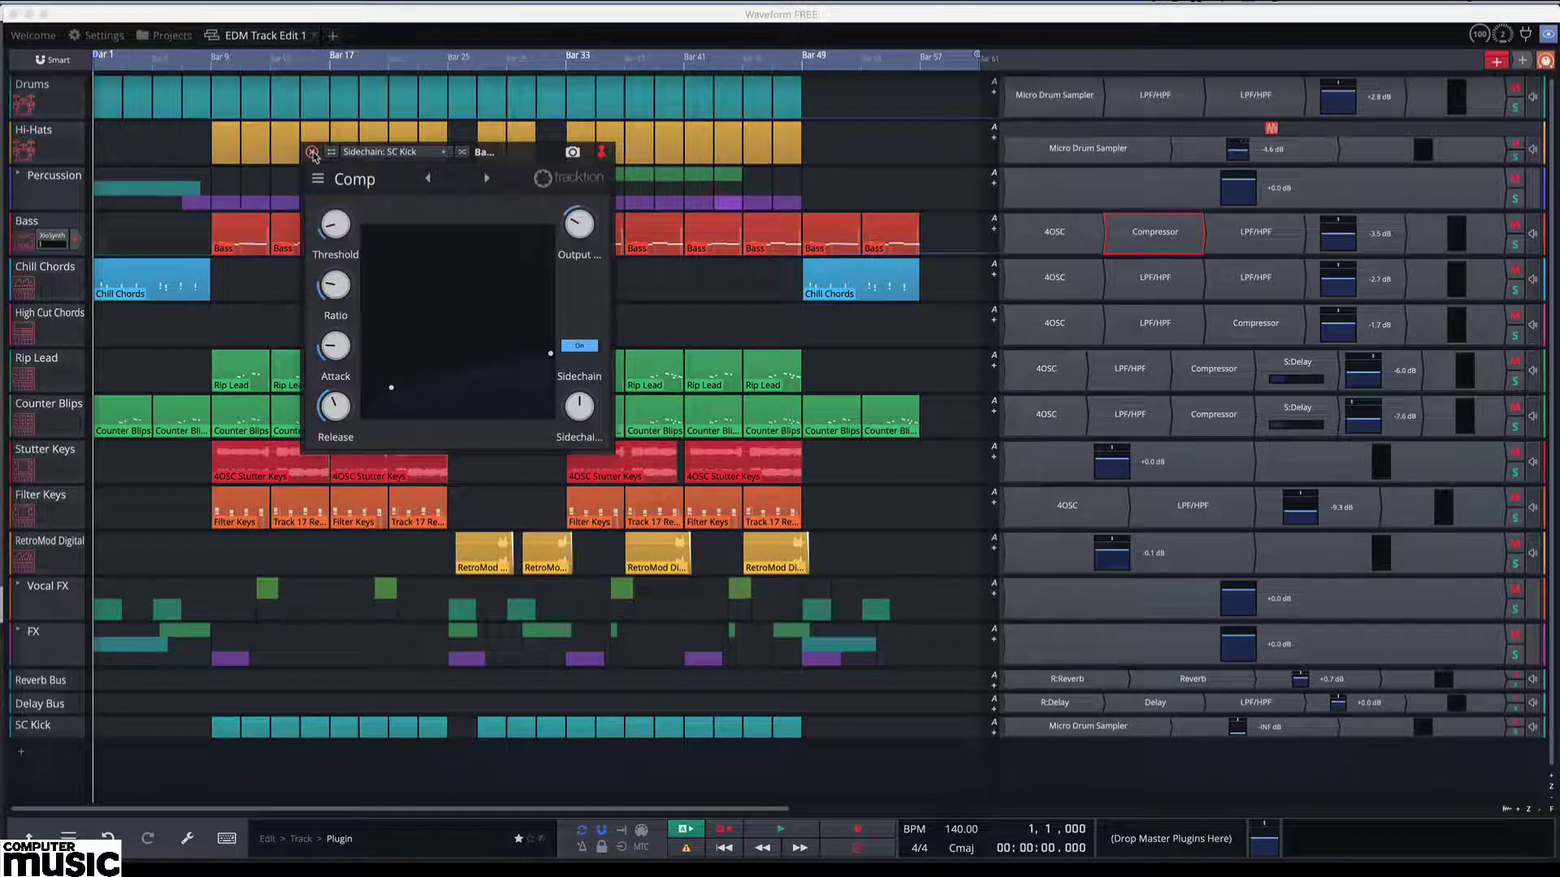
pyautogui.click(311, 153)
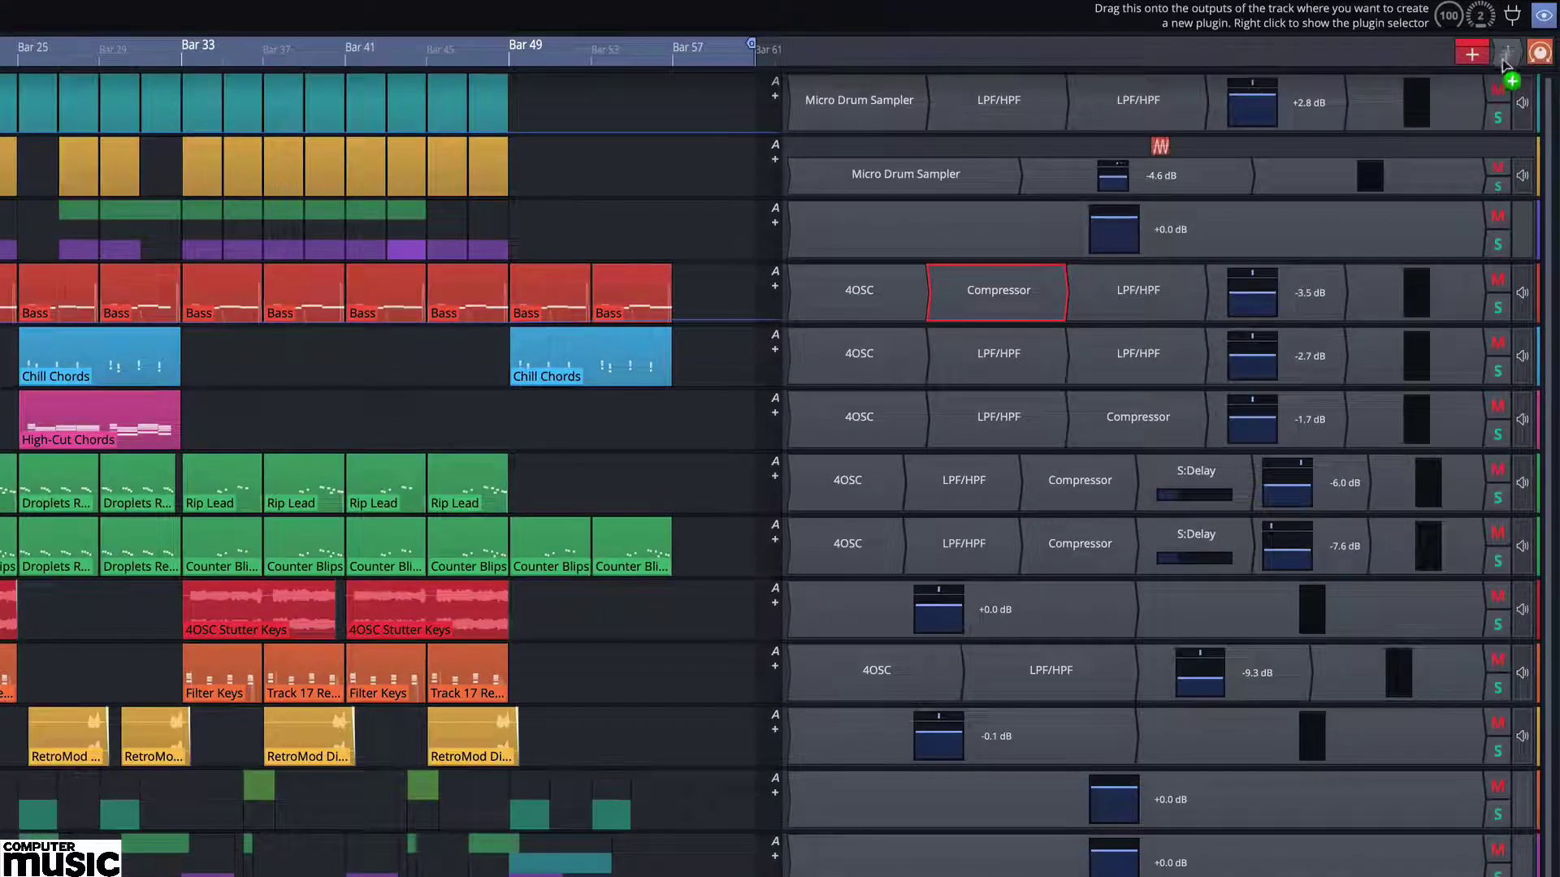
# Insert a 4-Band Equaliser before the Bass Compressor and boost its Mid 2 band near 5 kHz.
pyautogui.moveTo(1519, 59); pyautogui.dragTo(1248, 164)
pyautogui.moveTo(1160, 187); pyautogui.dragTo(930, 290)
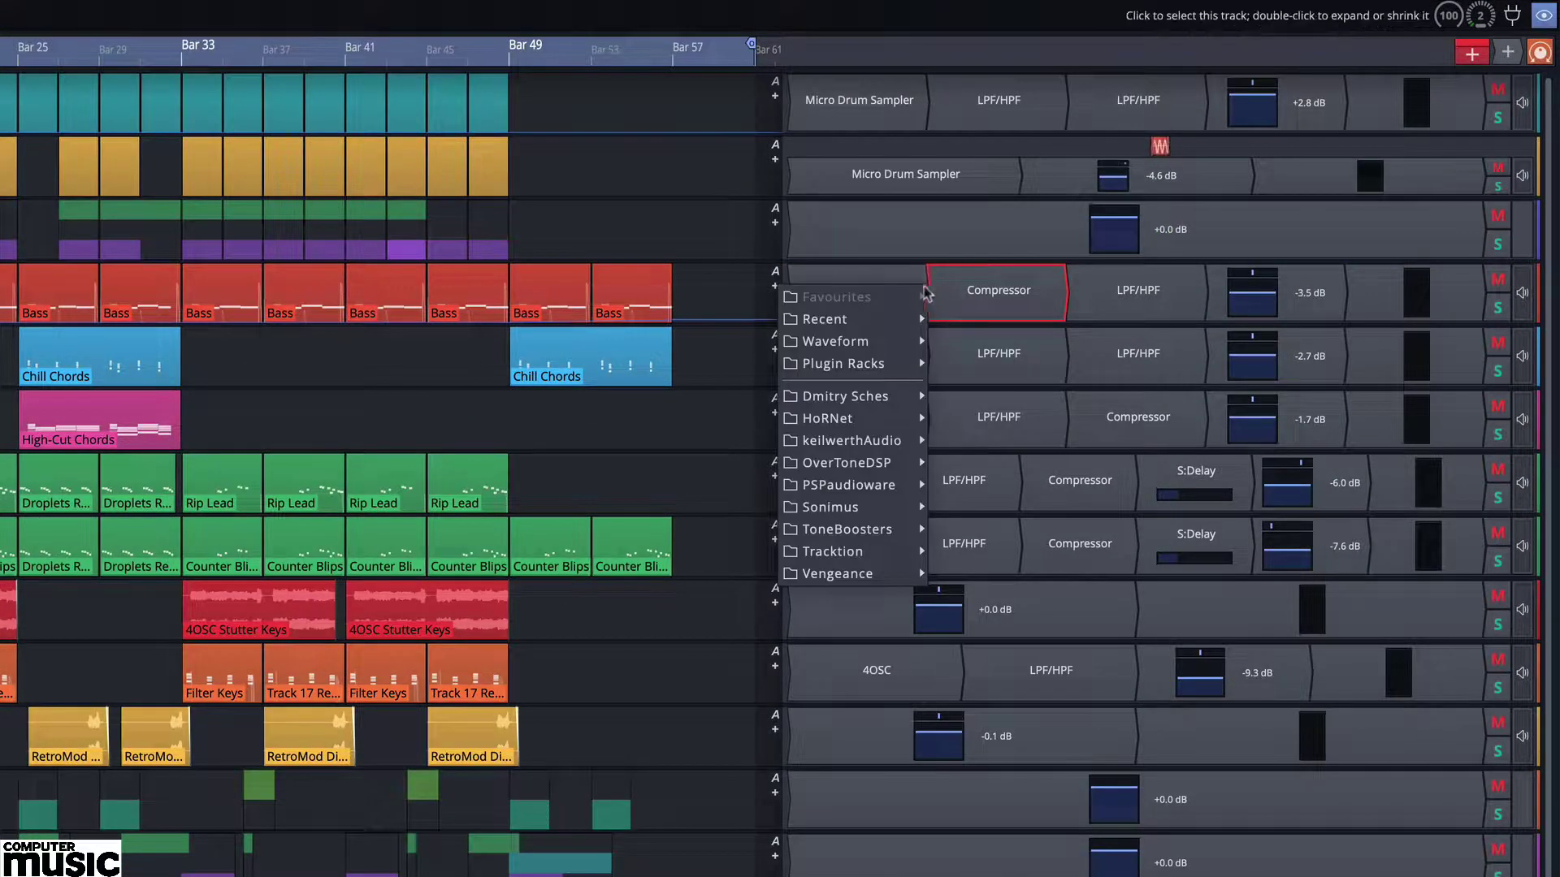
pyautogui.moveTo(905, 343)
pyautogui.moveTo(974, 349)
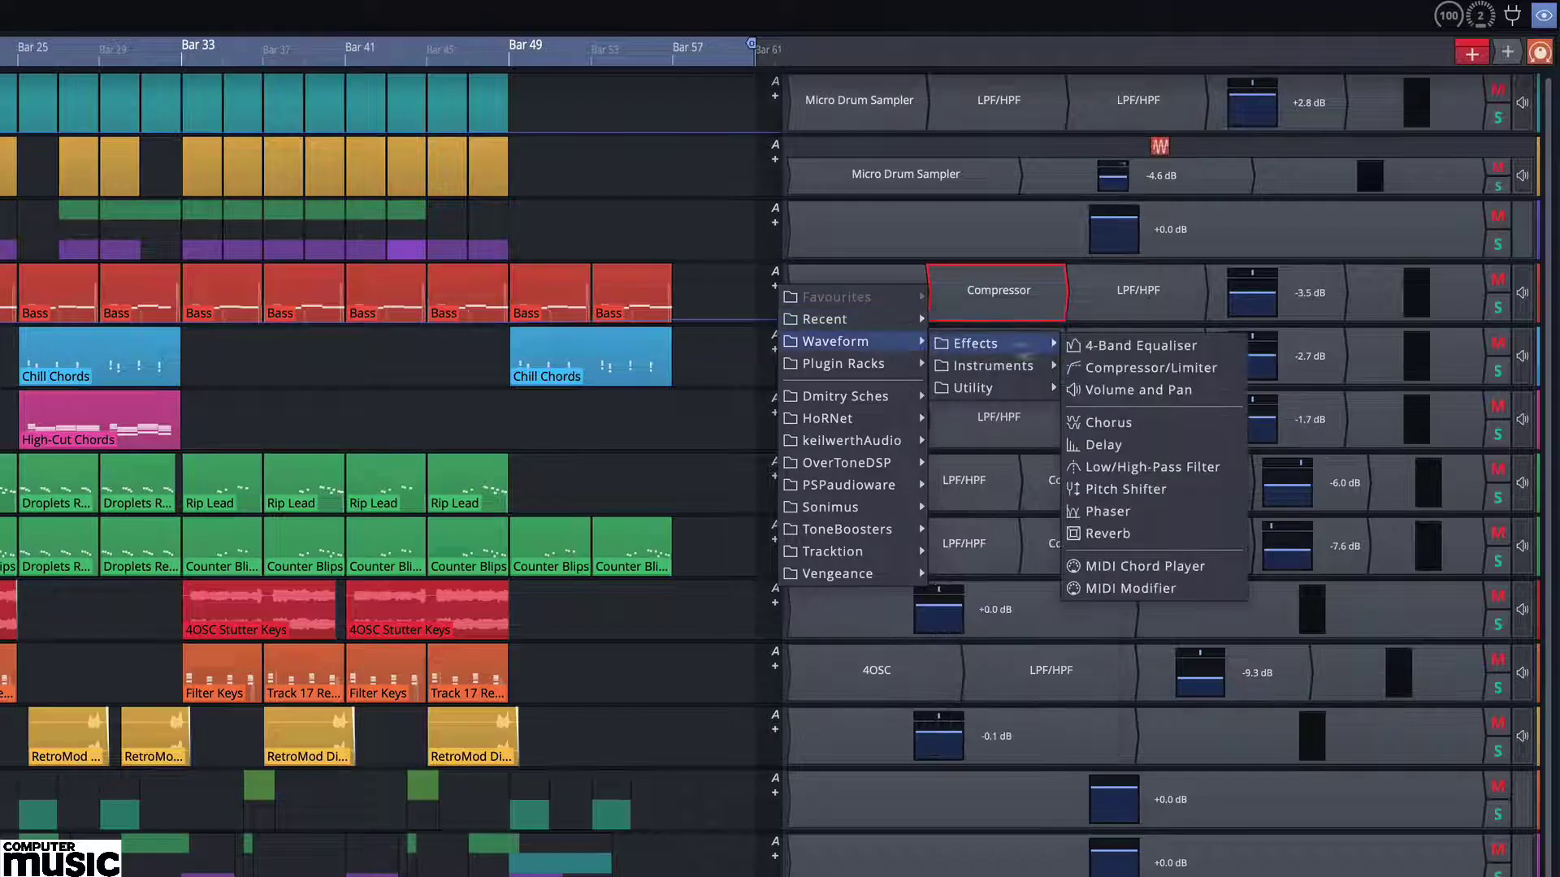
pyautogui.click(1104, 347)
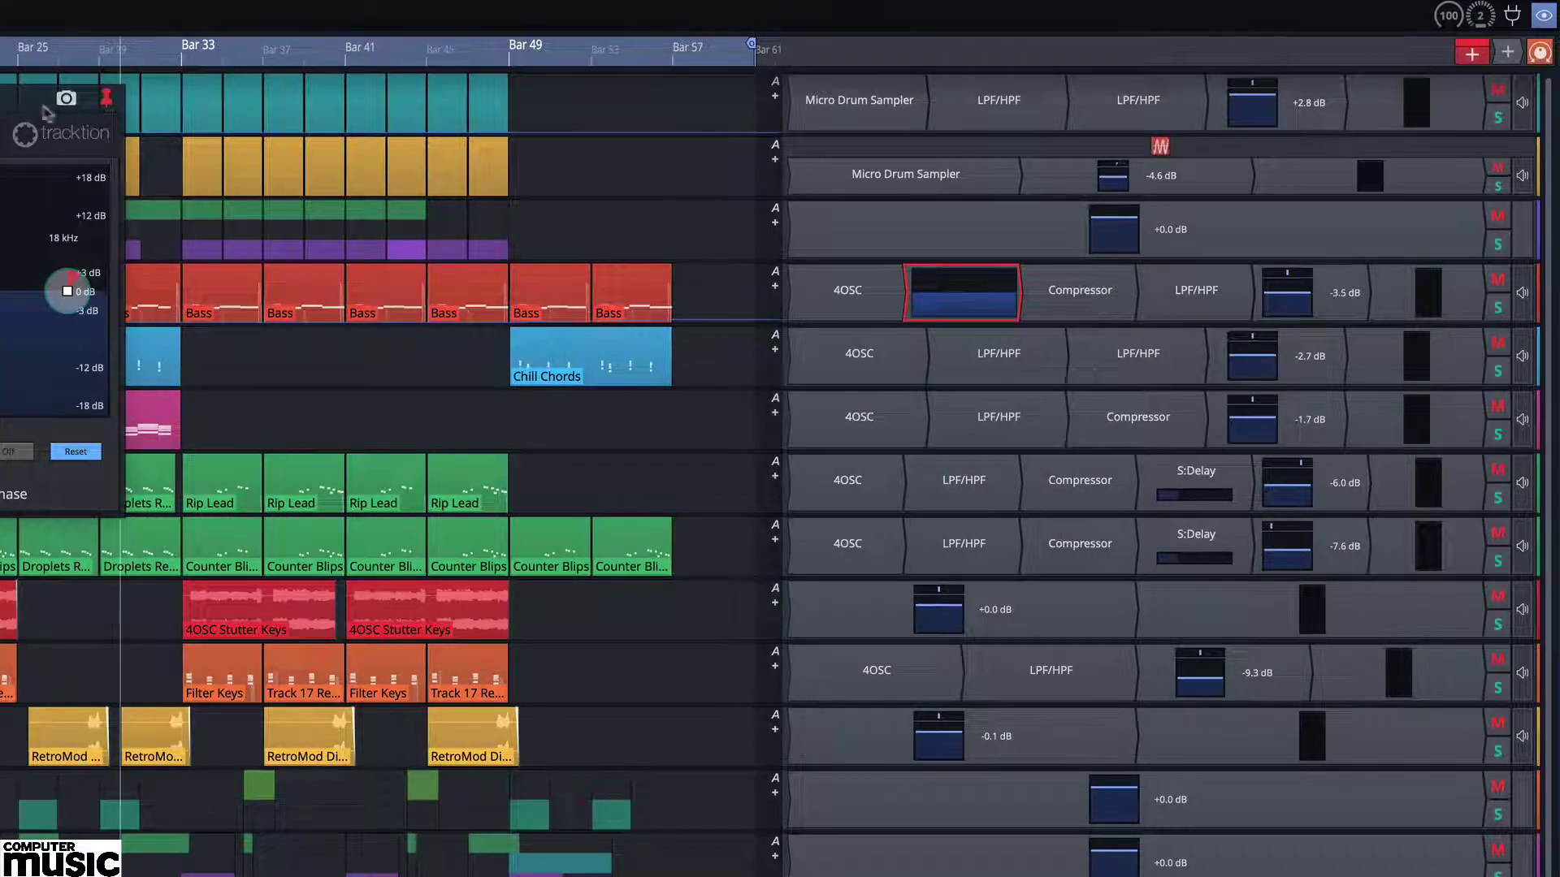
pyautogui.moveTo(20, 101); pyautogui.dragTo(565, 269)
pyautogui.moveTo(392, 450); pyautogui.dragTo(430, 419)
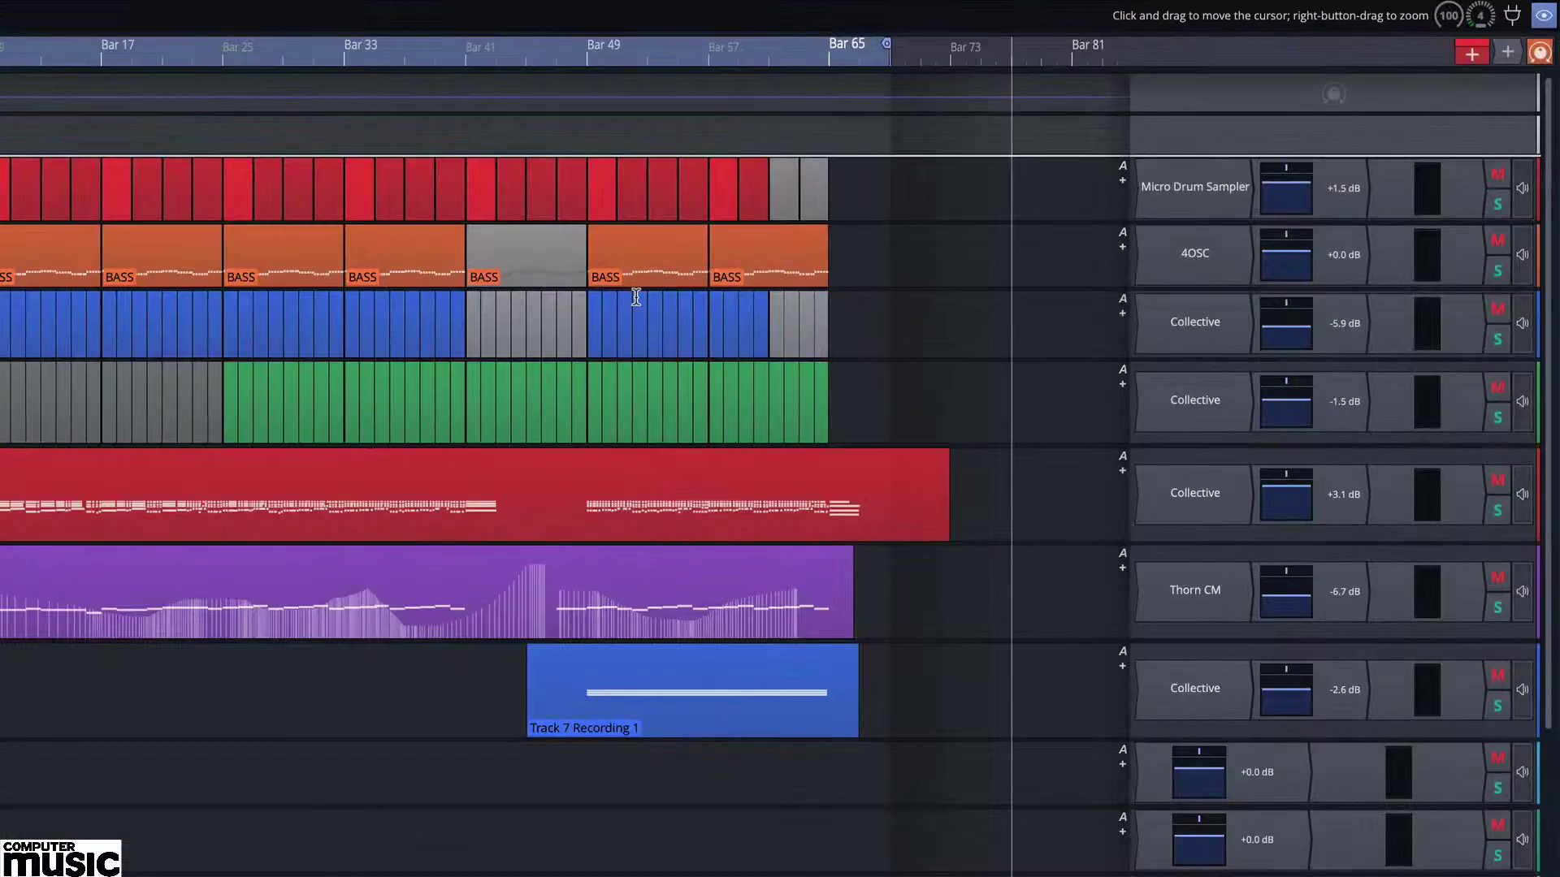
# Play the project, solo Thorn CM, and add an LFO modifier assigned to its pan.
pyautogui.click(904, 296)
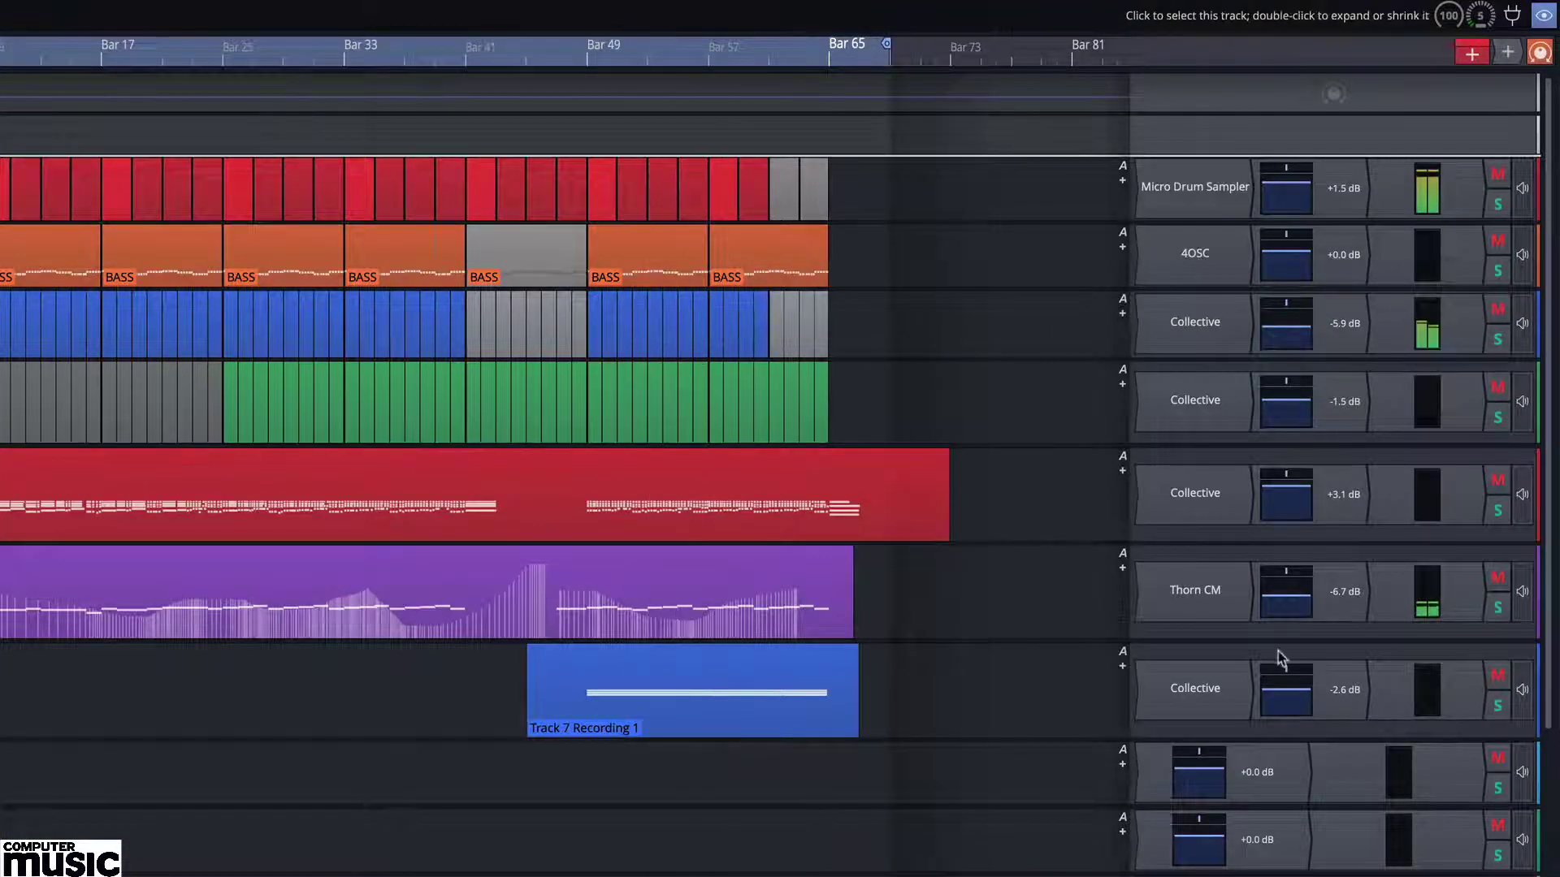
pyautogui.click(1497, 608)
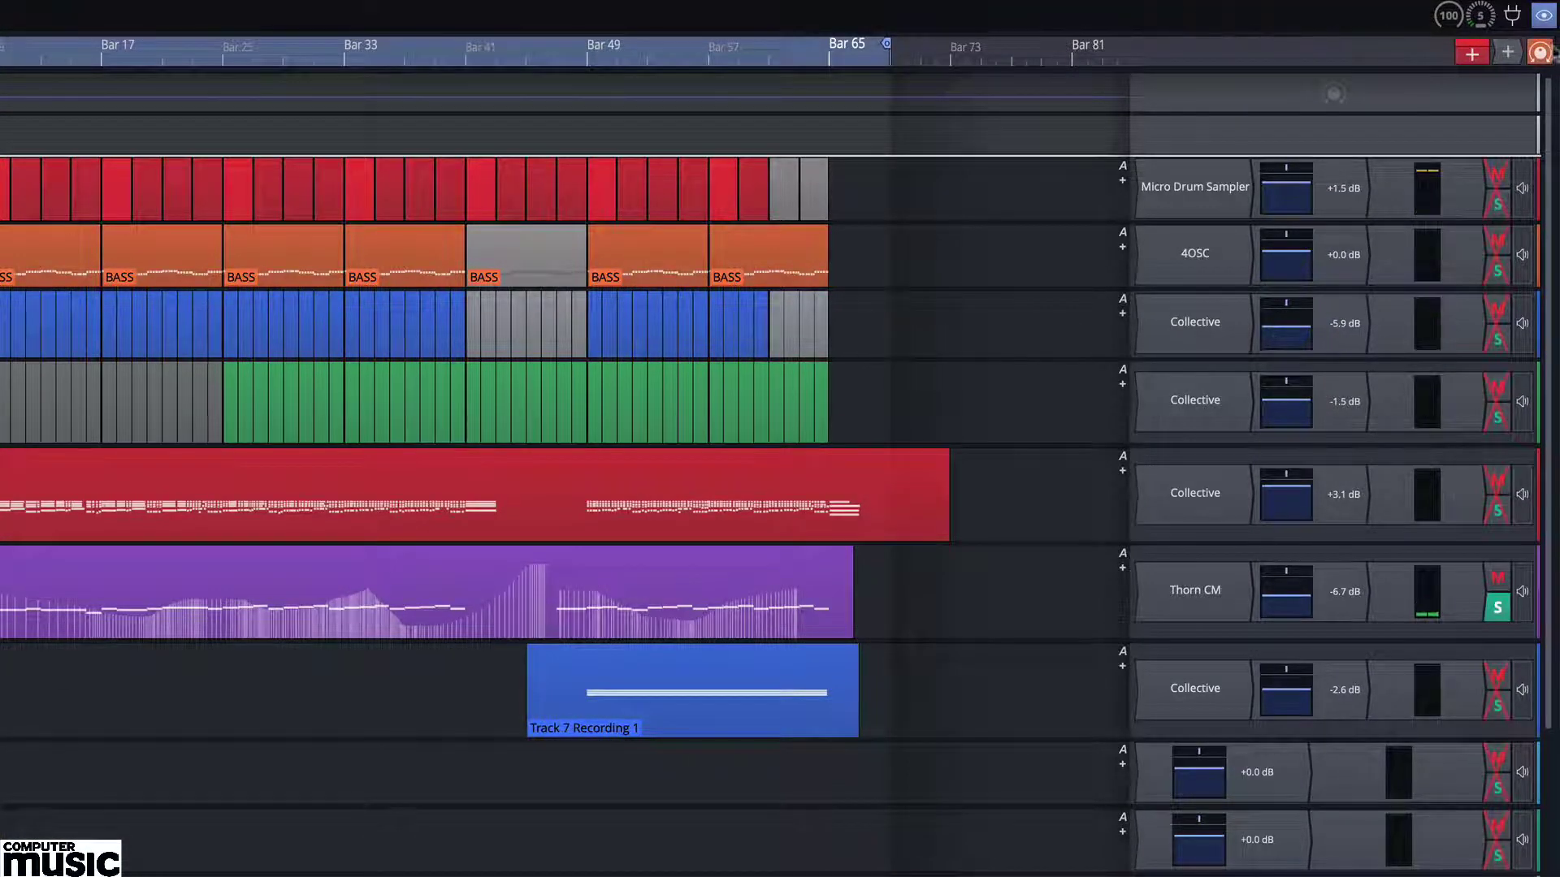
pyautogui.moveTo(1430, 189); pyautogui.dragTo(1318, 582)
pyautogui.click(1282, 572)
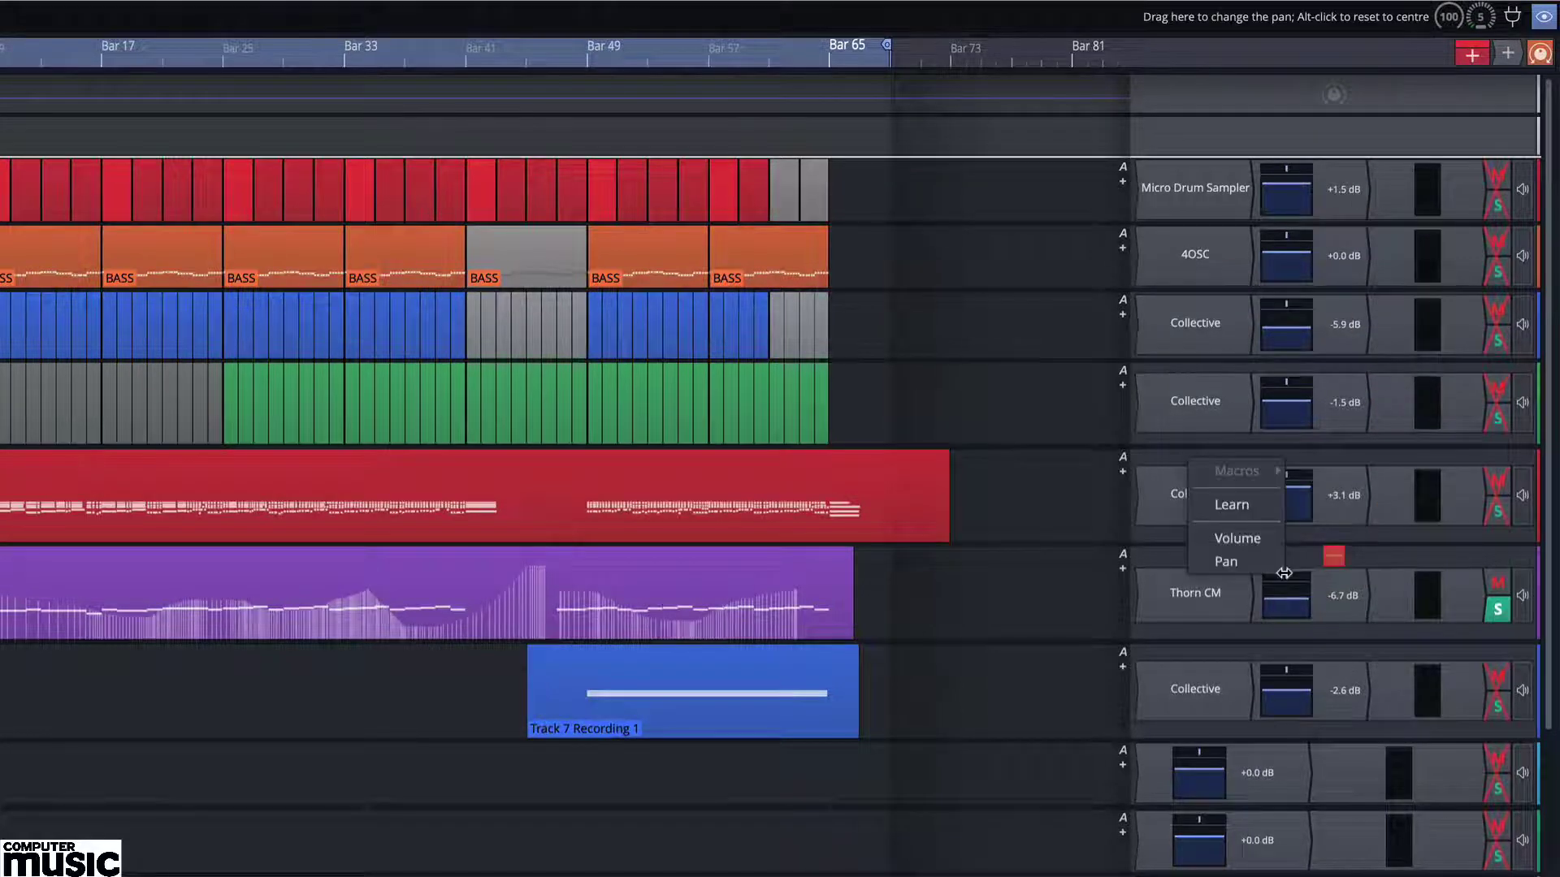
pyautogui.click(1243, 561)
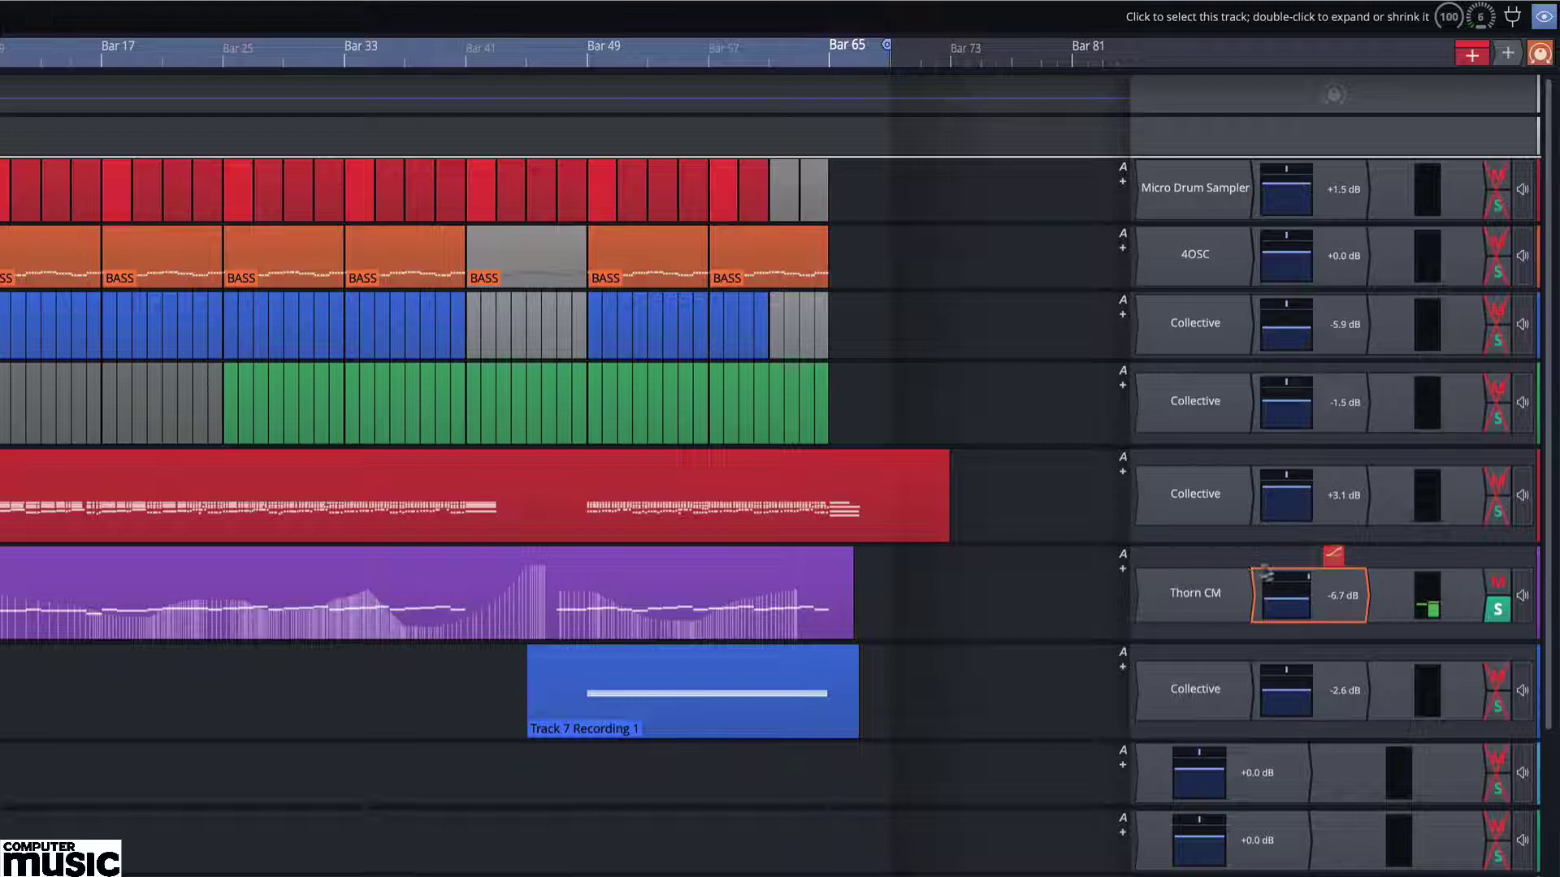
# Set the LFO to bipolar with a 2-bar rate, depth about 0.33 and offset about 0.3.
pyautogui.click(1334, 558)
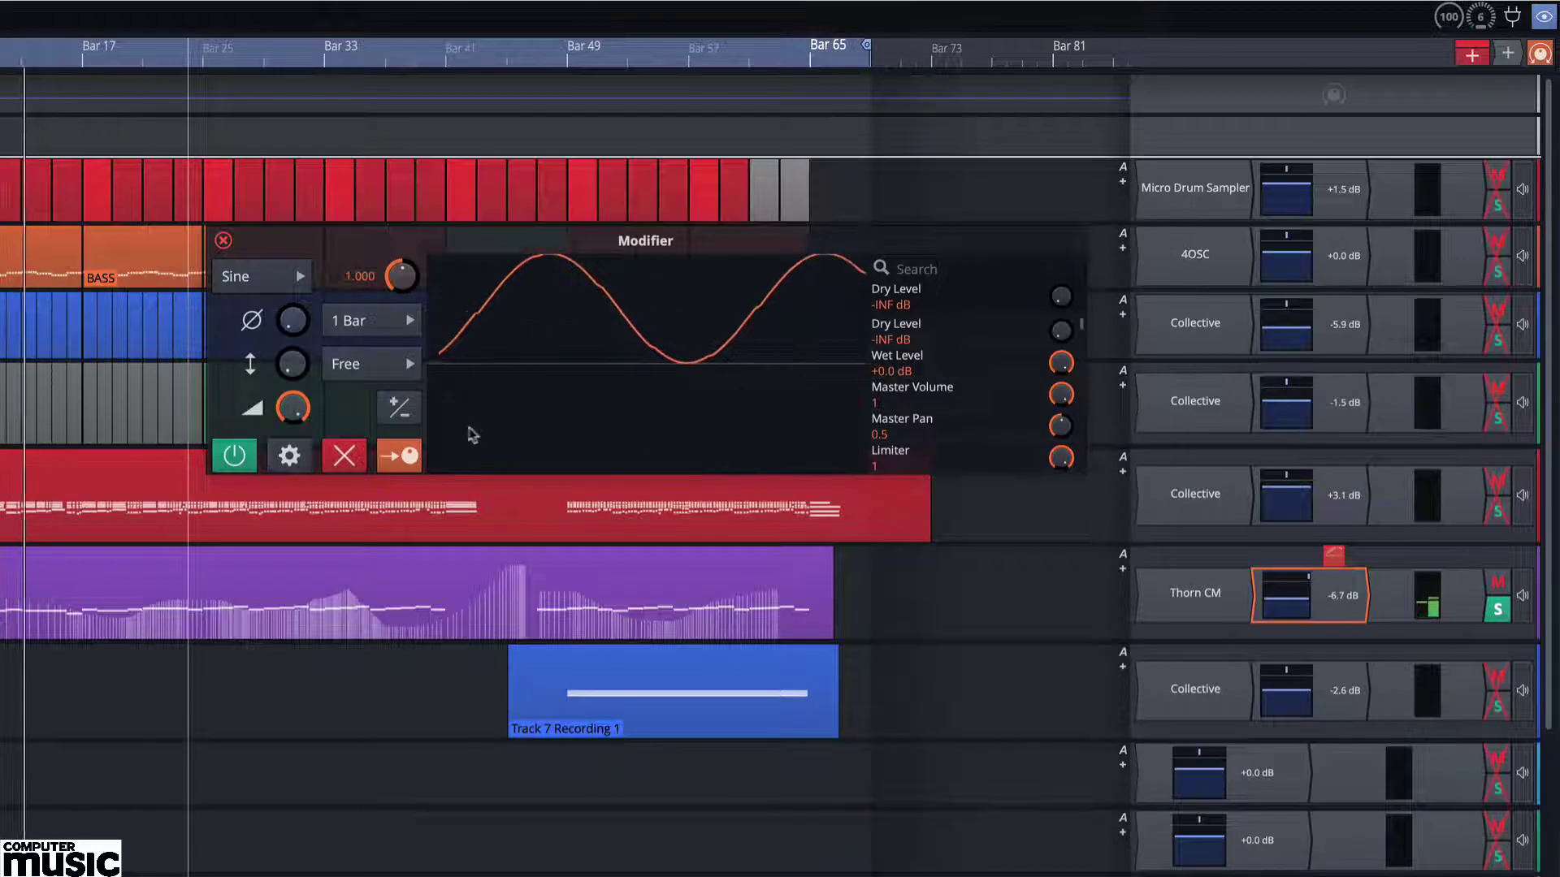
pyautogui.click(409, 416)
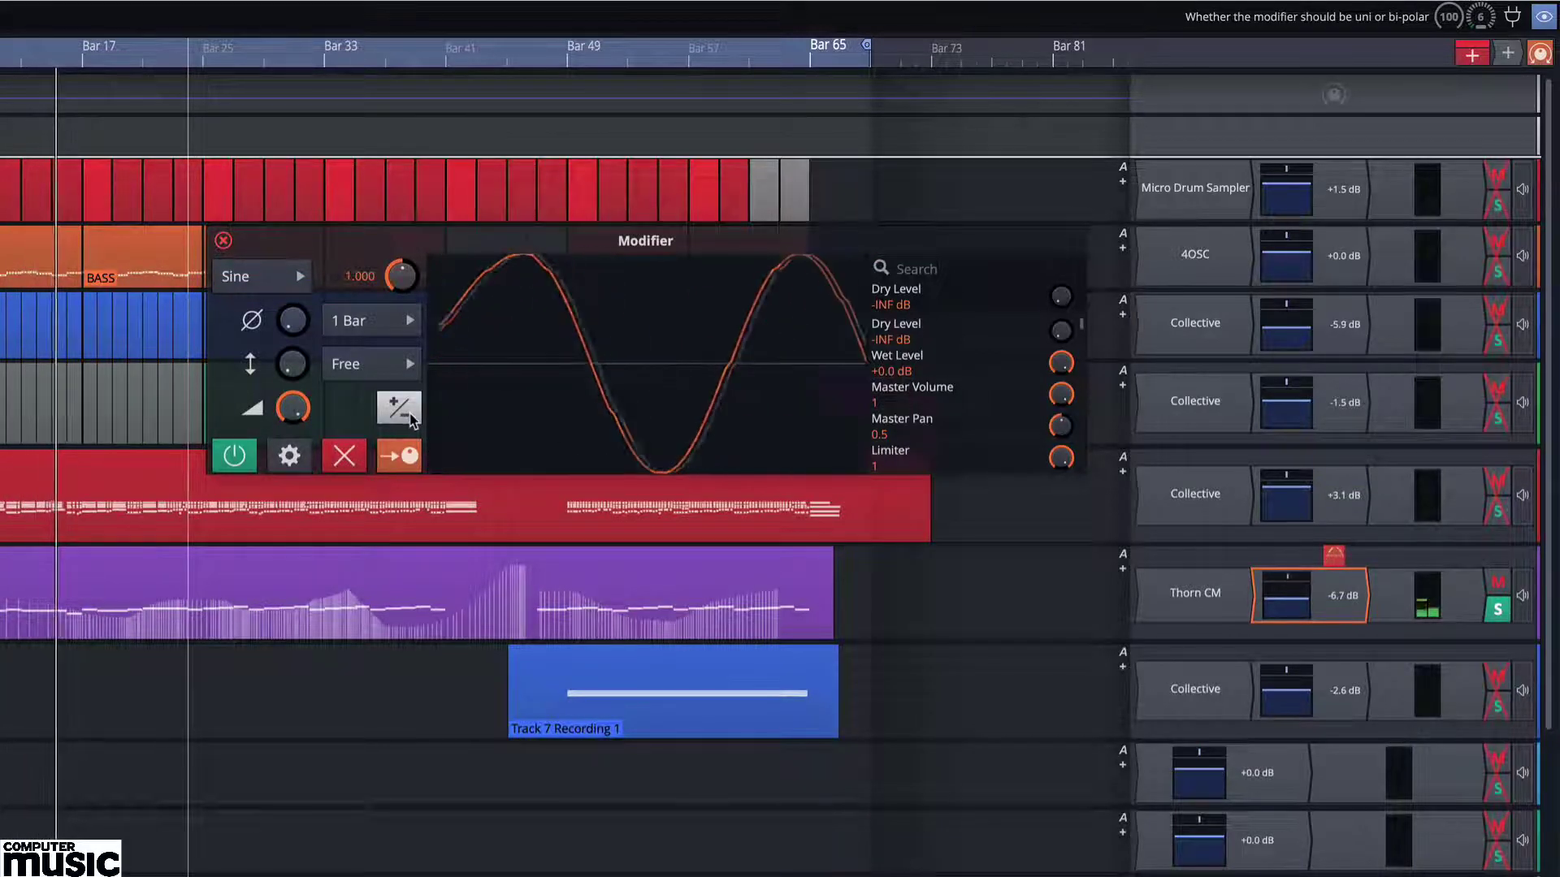
pyautogui.click(382, 321)
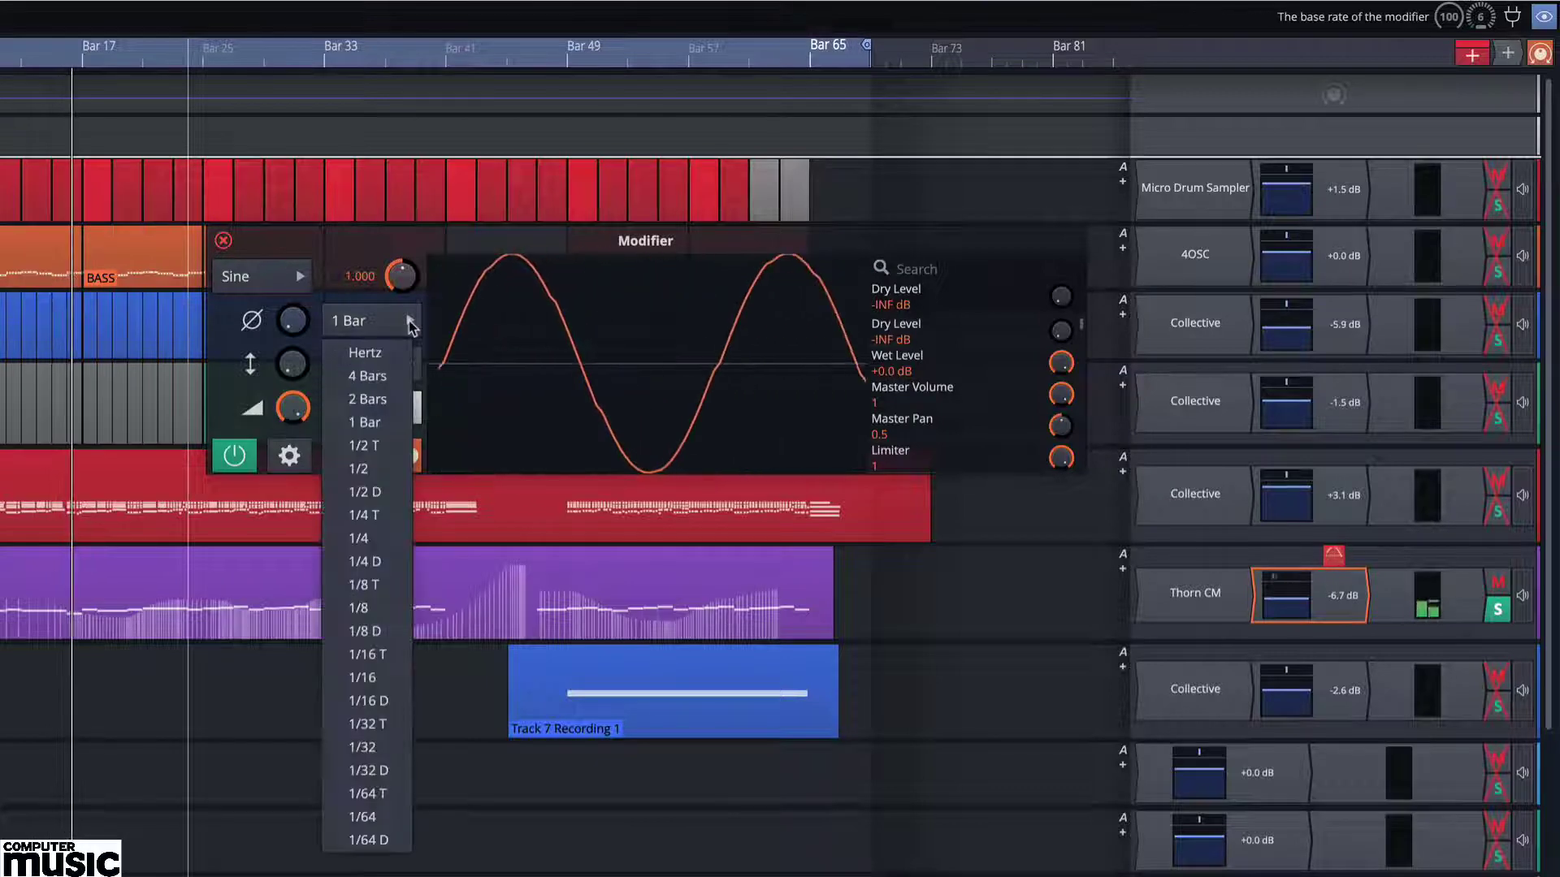
pyautogui.click(368, 399)
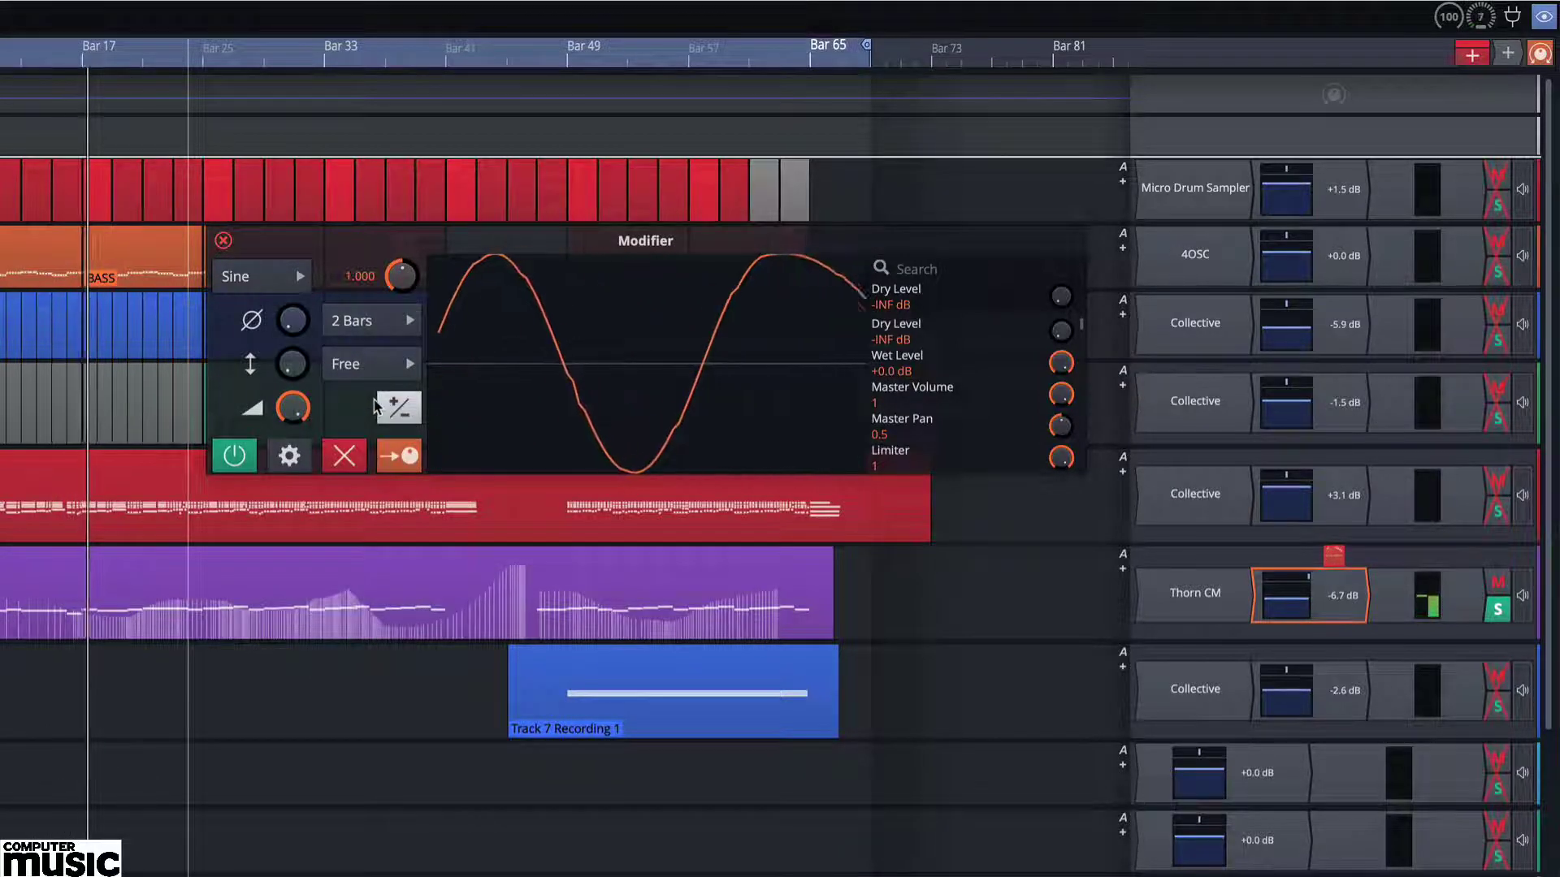
pyautogui.scroll(-3, 286, 408)
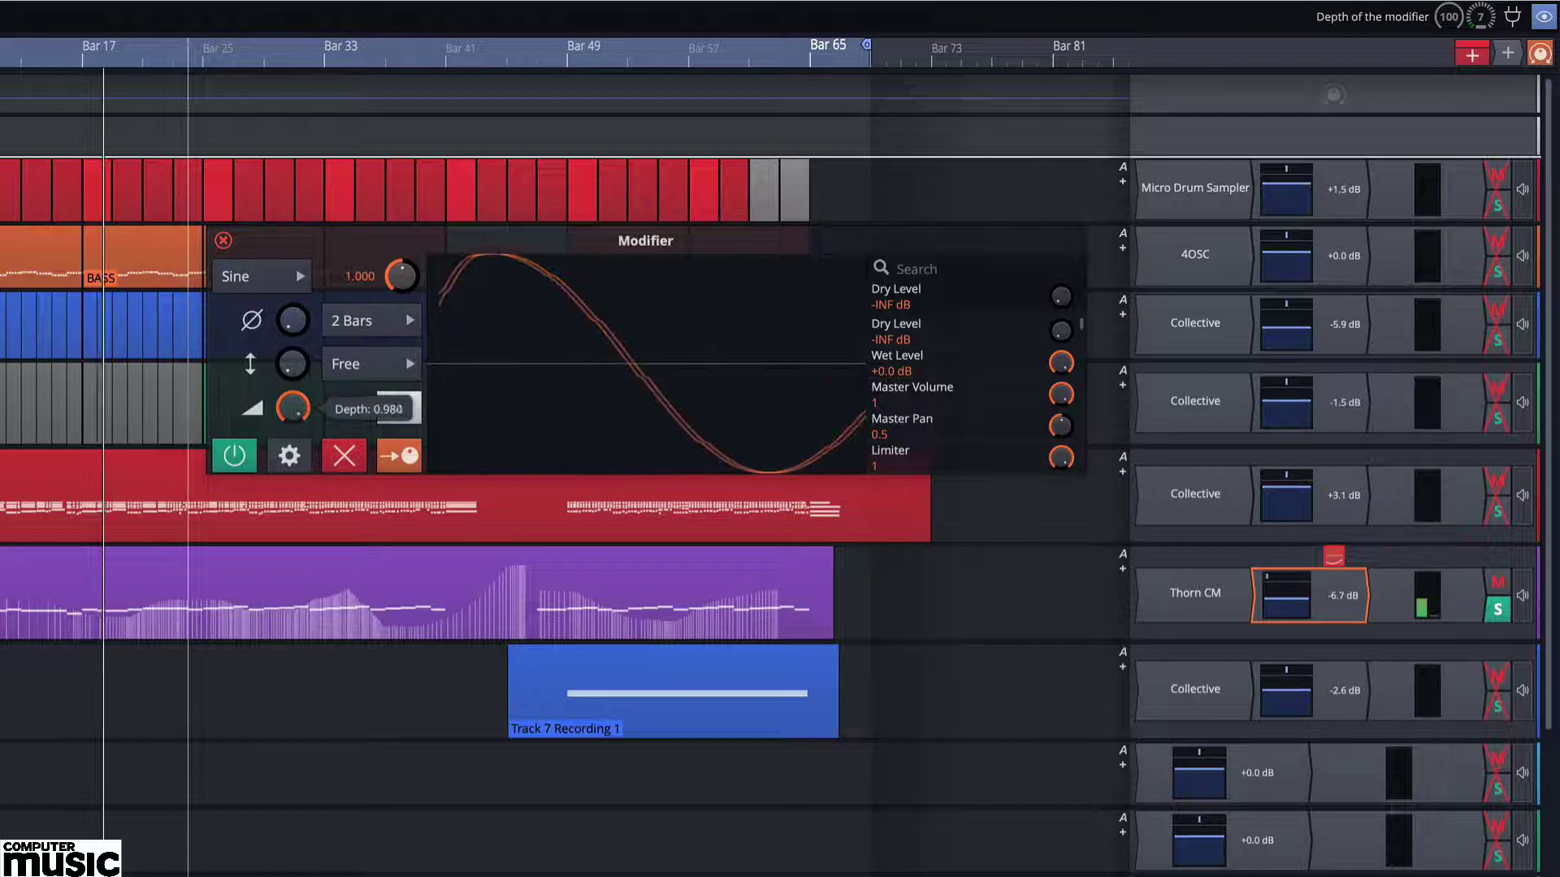
pyautogui.scroll(-5, 286, 408)
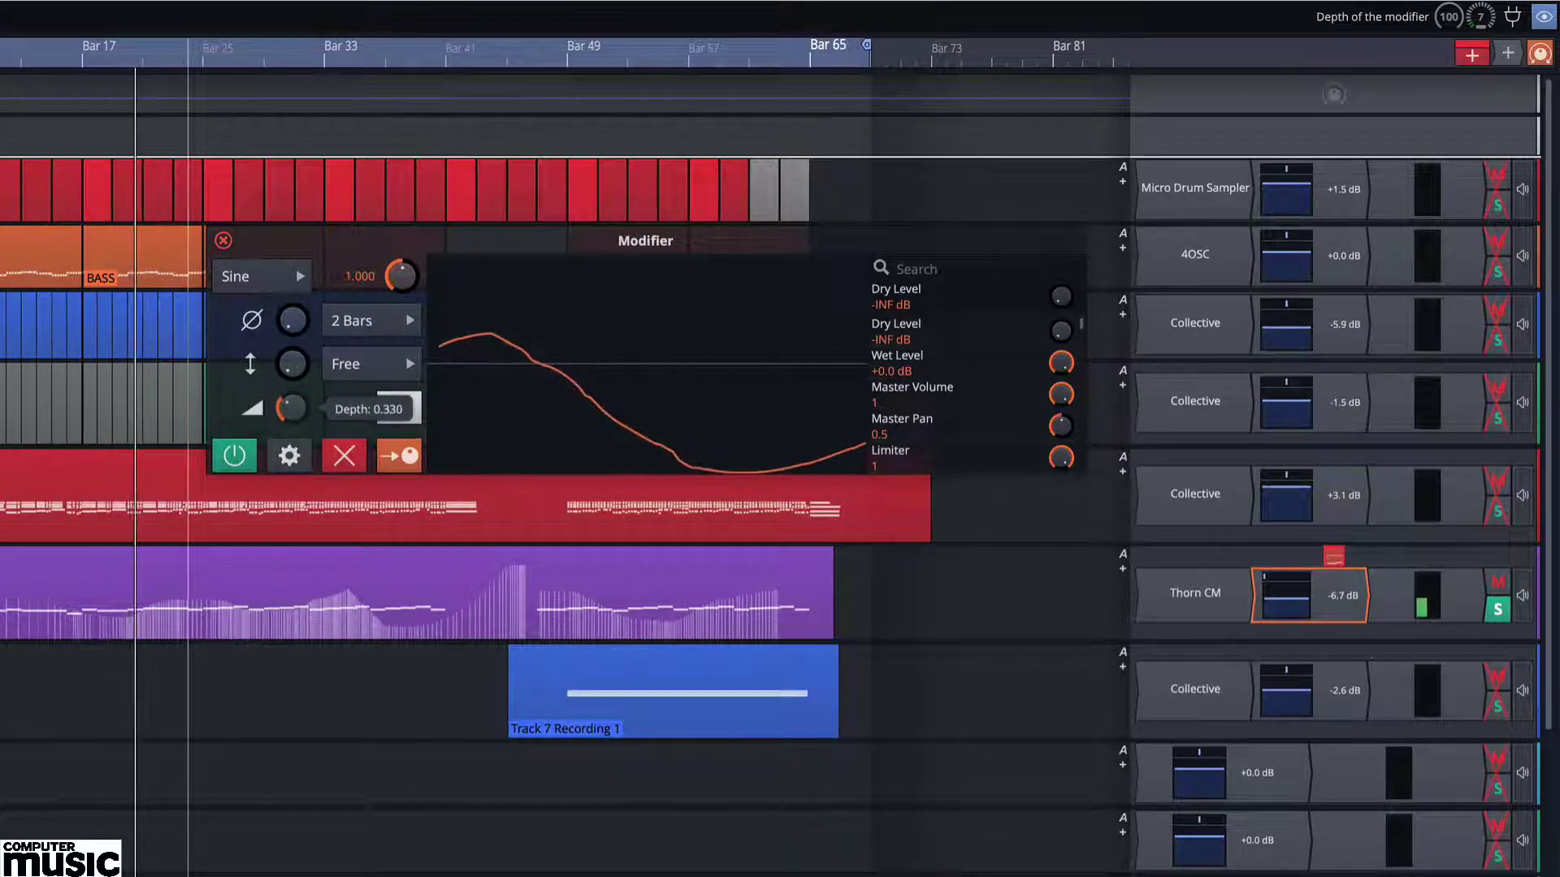
pyautogui.moveTo(293, 365)
pyautogui.scroll(5, 292, 365)
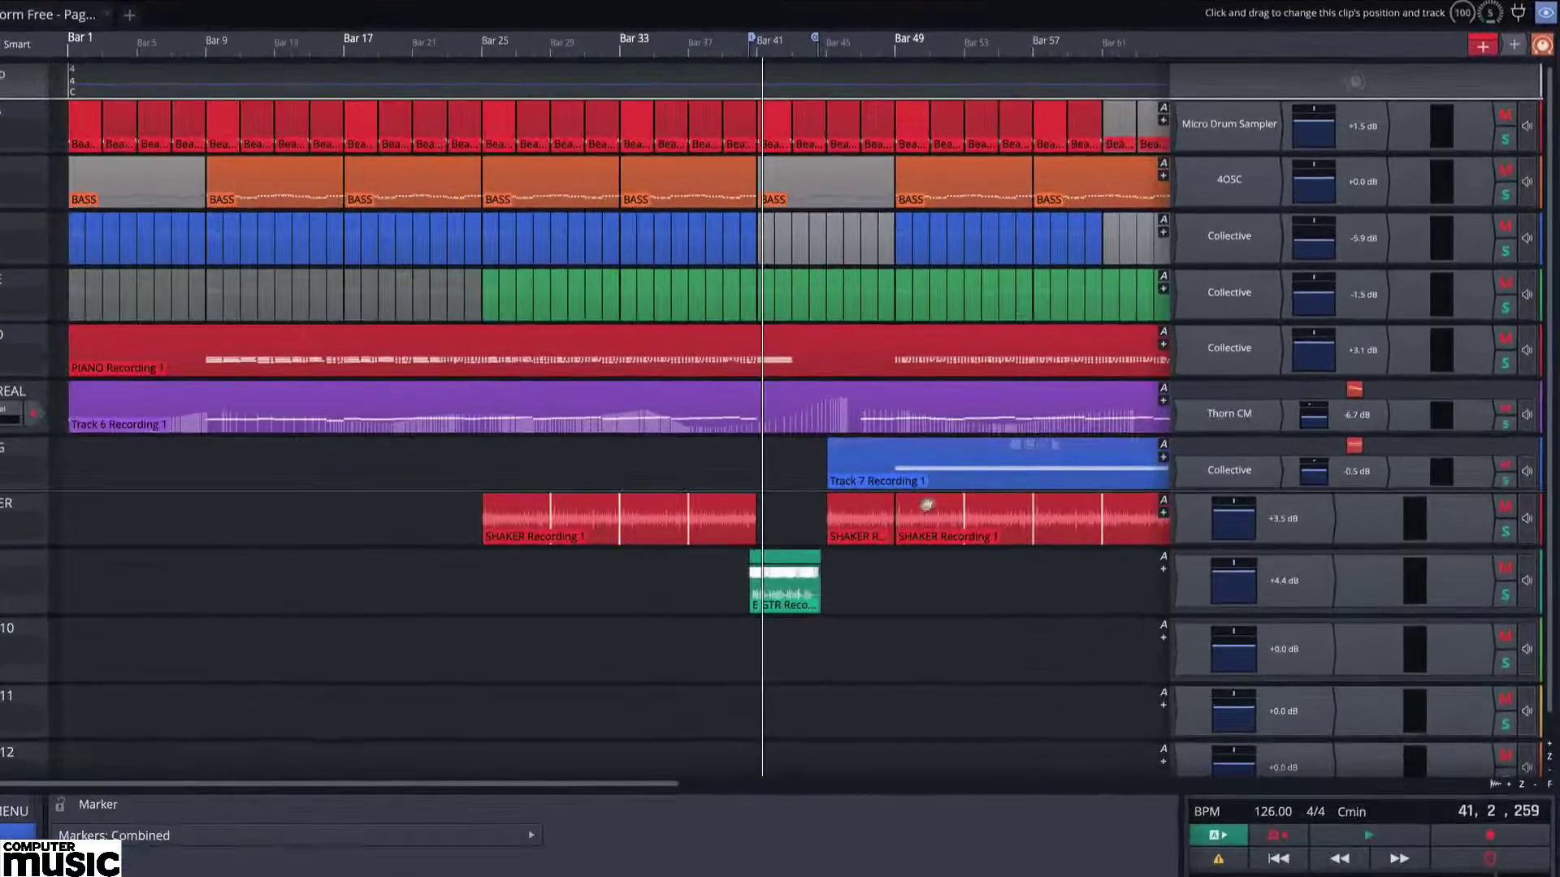
# Enable Marker in the view options so a marker track appears above BEATS.
pyautogui.click(1546, 12)
pyautogui.click(1411, 77)
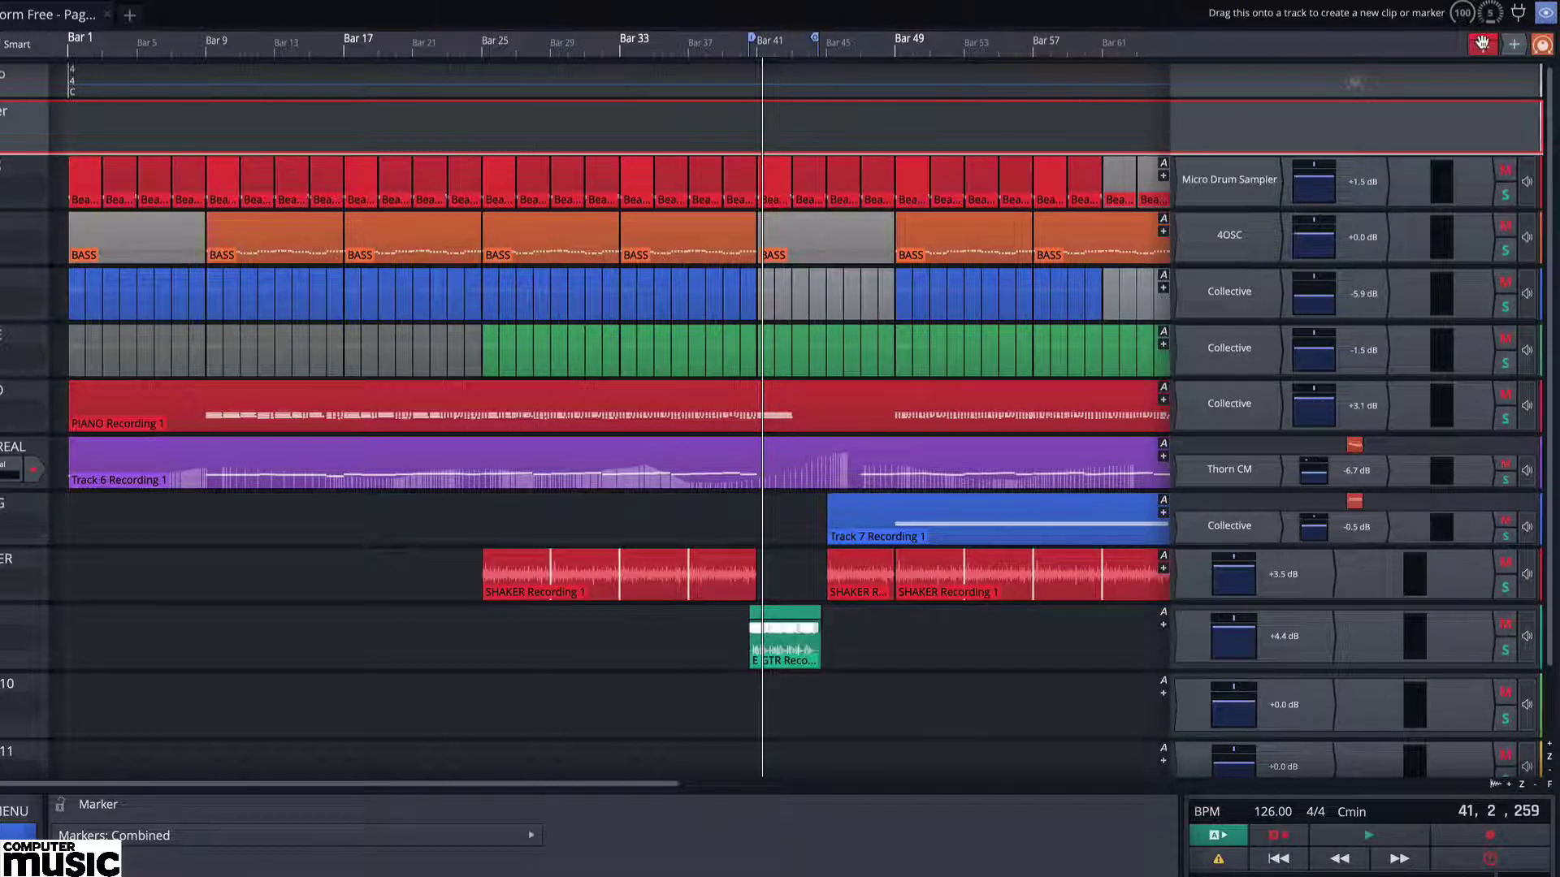
# Add a bars-and-beats marker at bar 1 and extend it to bar 9 as INTRO.
pyautogui.moveTo(1053, 94)
pyautogui.mouseDown()
pyautogui.moveTo(760, 175)
pyautogui.moveTo(361, 179)
pyautogui.moveTo(169, 130)
pyautogui.moveTo(83, 134)
pyautogui.mouseUp()
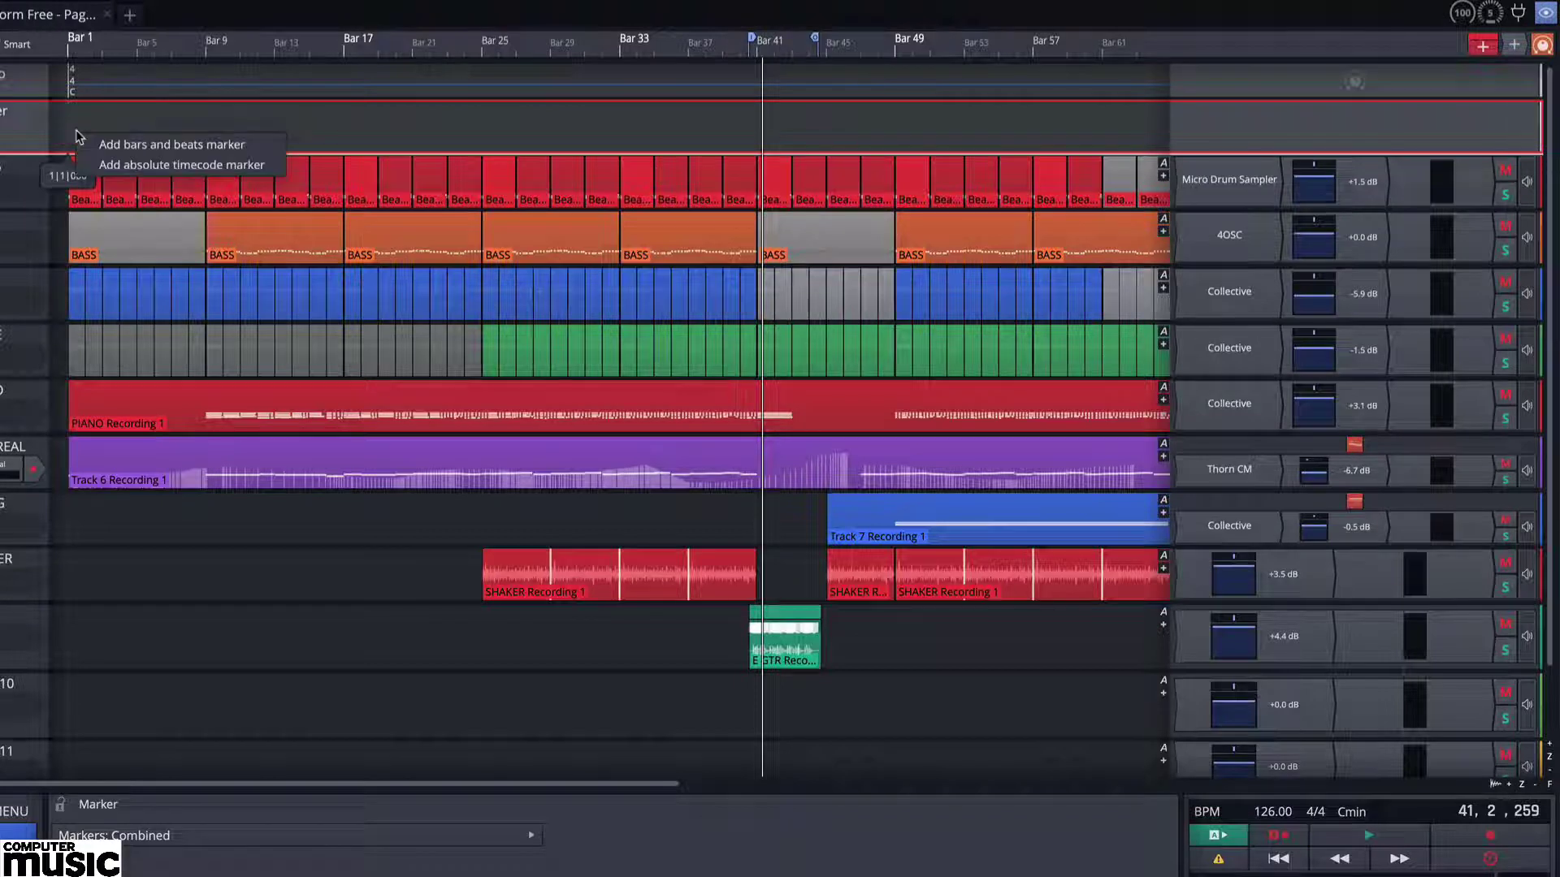
pyautogui.click(120, 143)
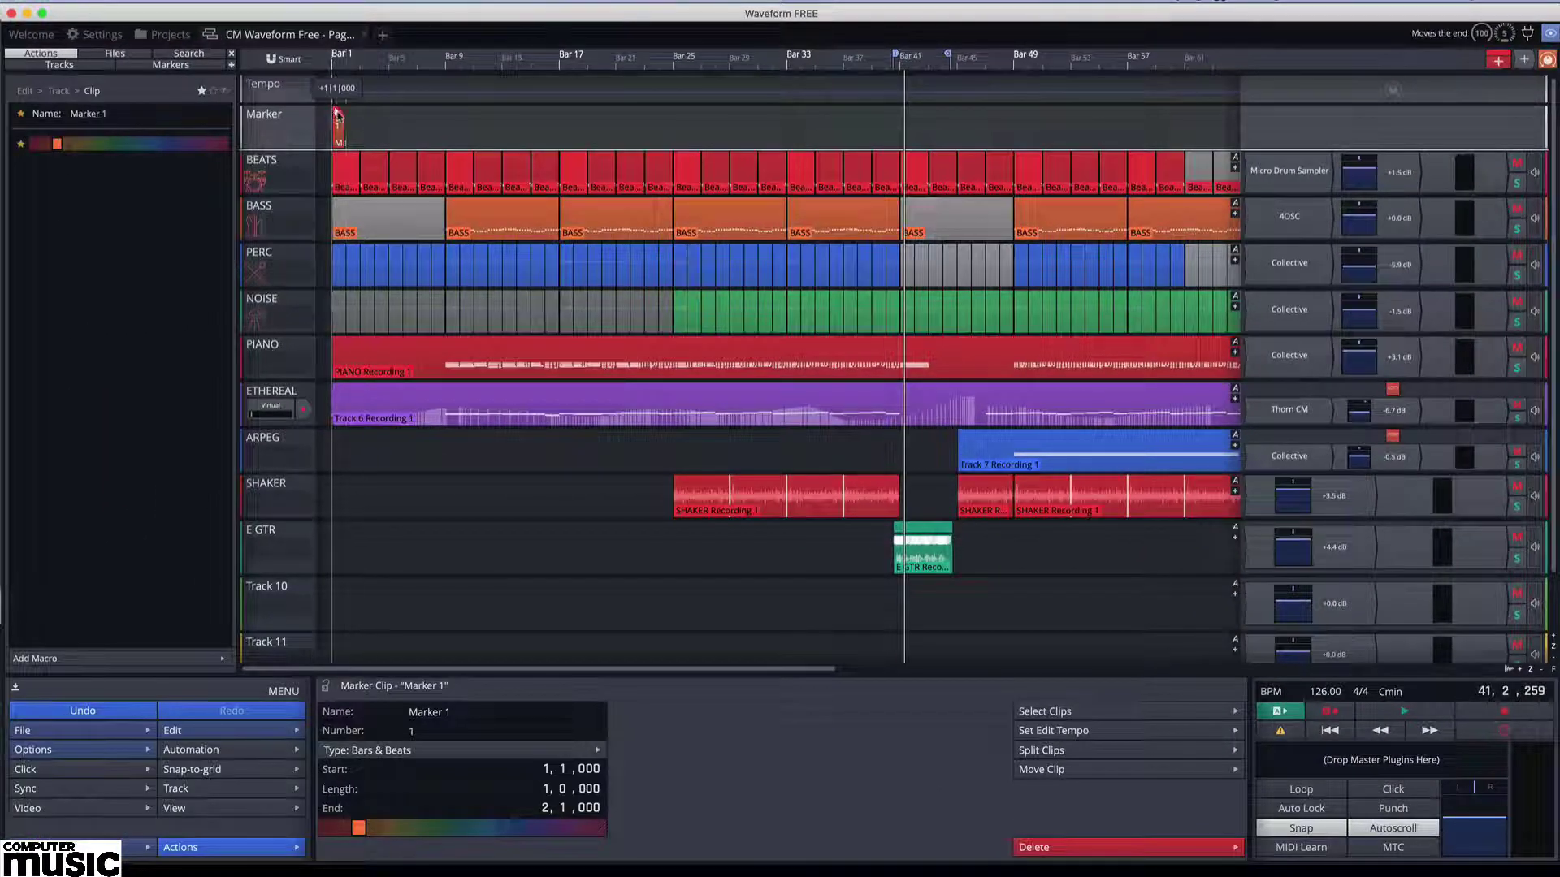
pyautogui.moveTo(337, 114); pyautogui.dragTo(422, 128)
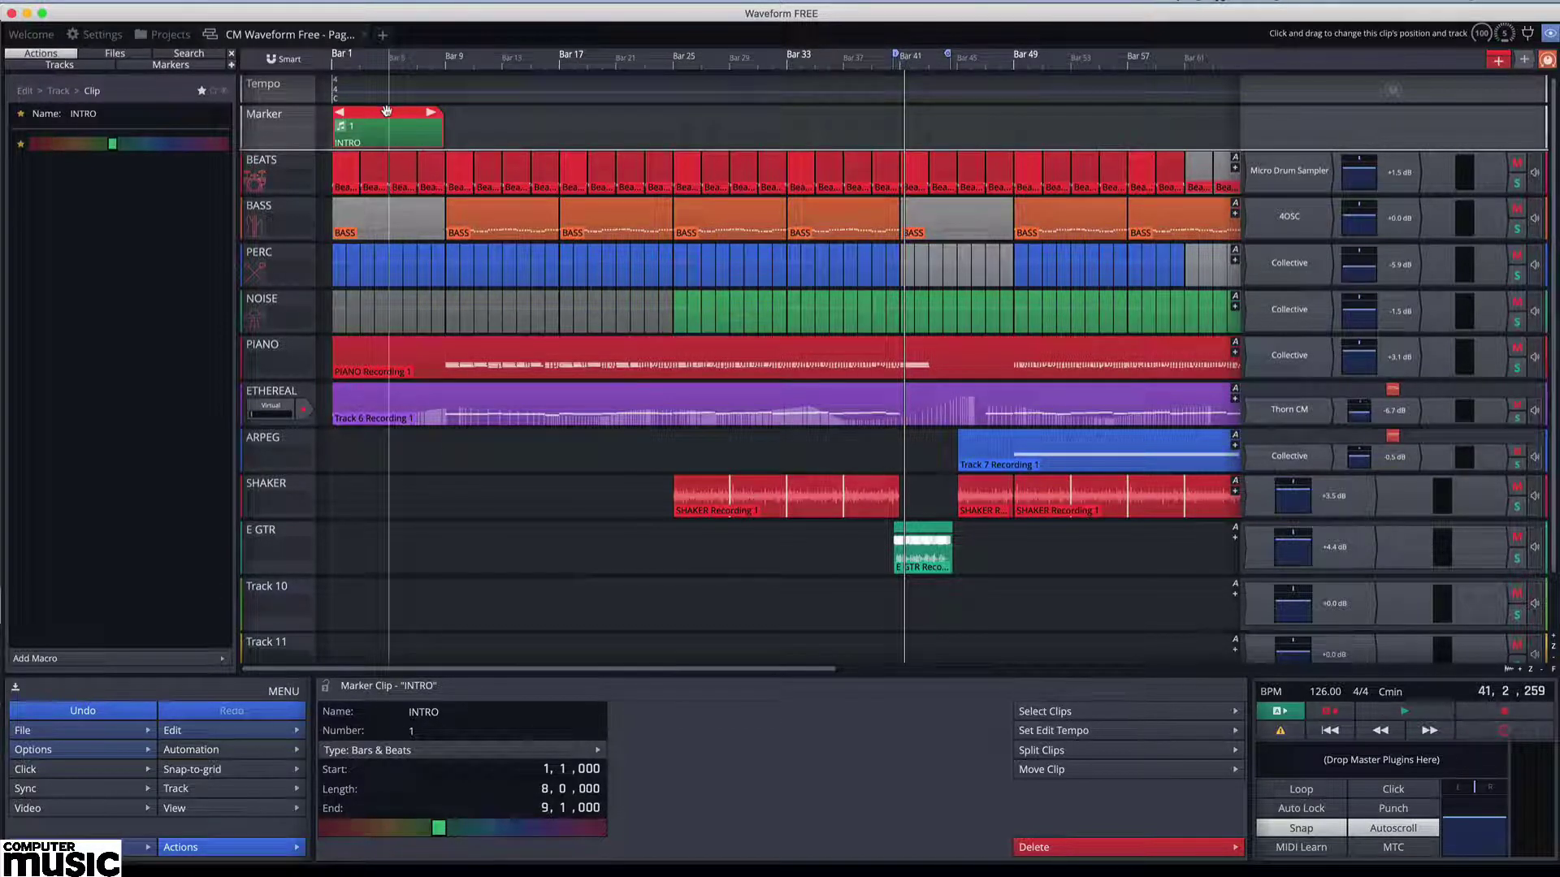
# Copy INTRO to bar 9 as SECTION A, then try Home and 2 marker jumps during playback and stop.
pyautogui.moveTo(387, 110); pyautogui.dragTo(669, 114)
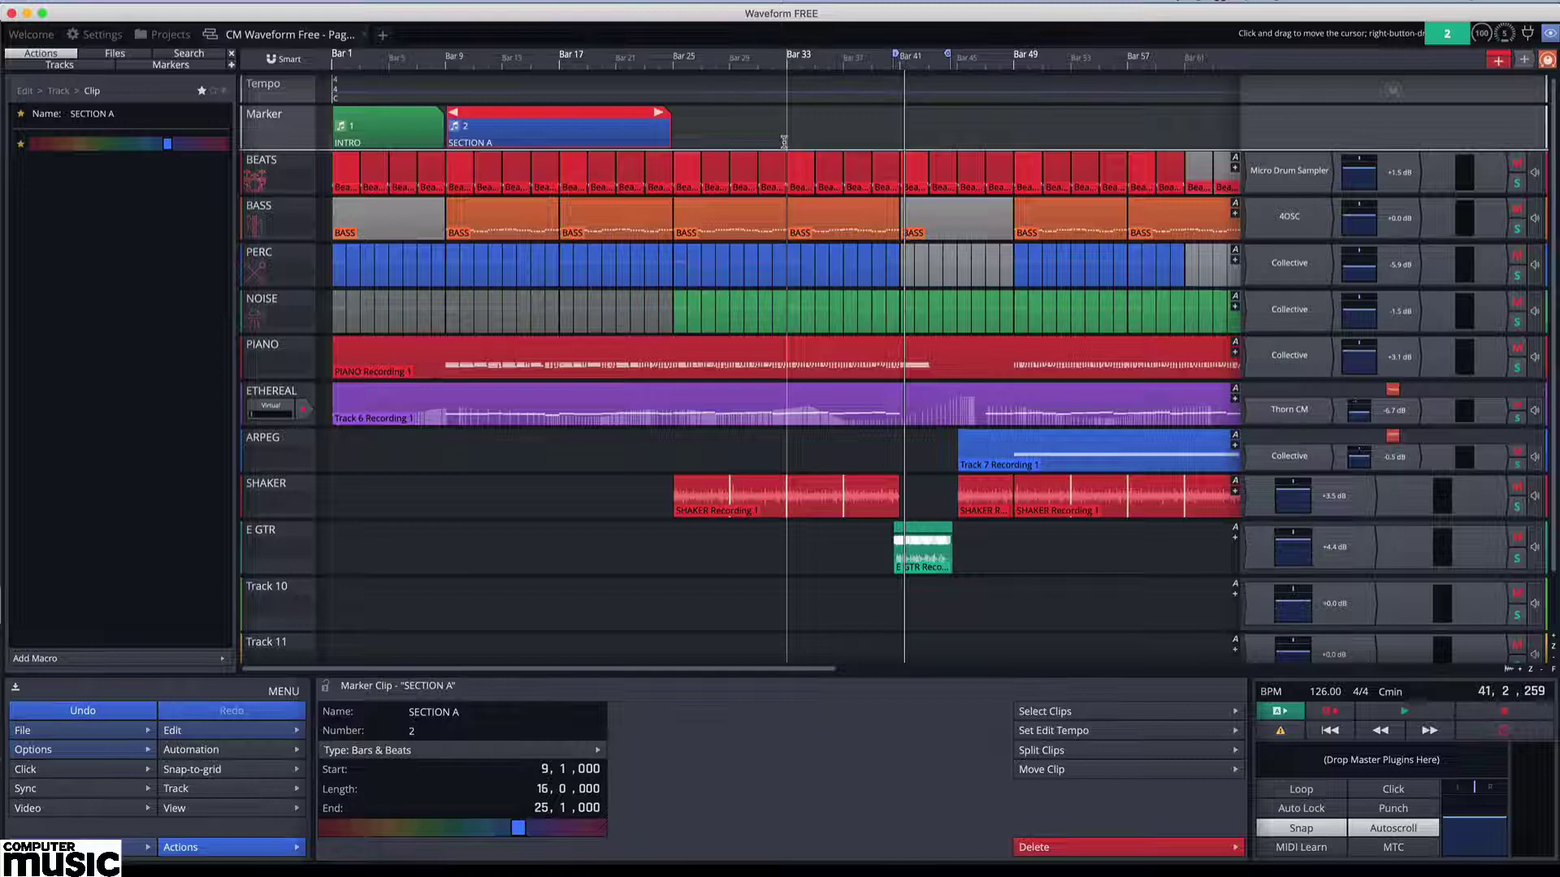
pyautogui.press('space')
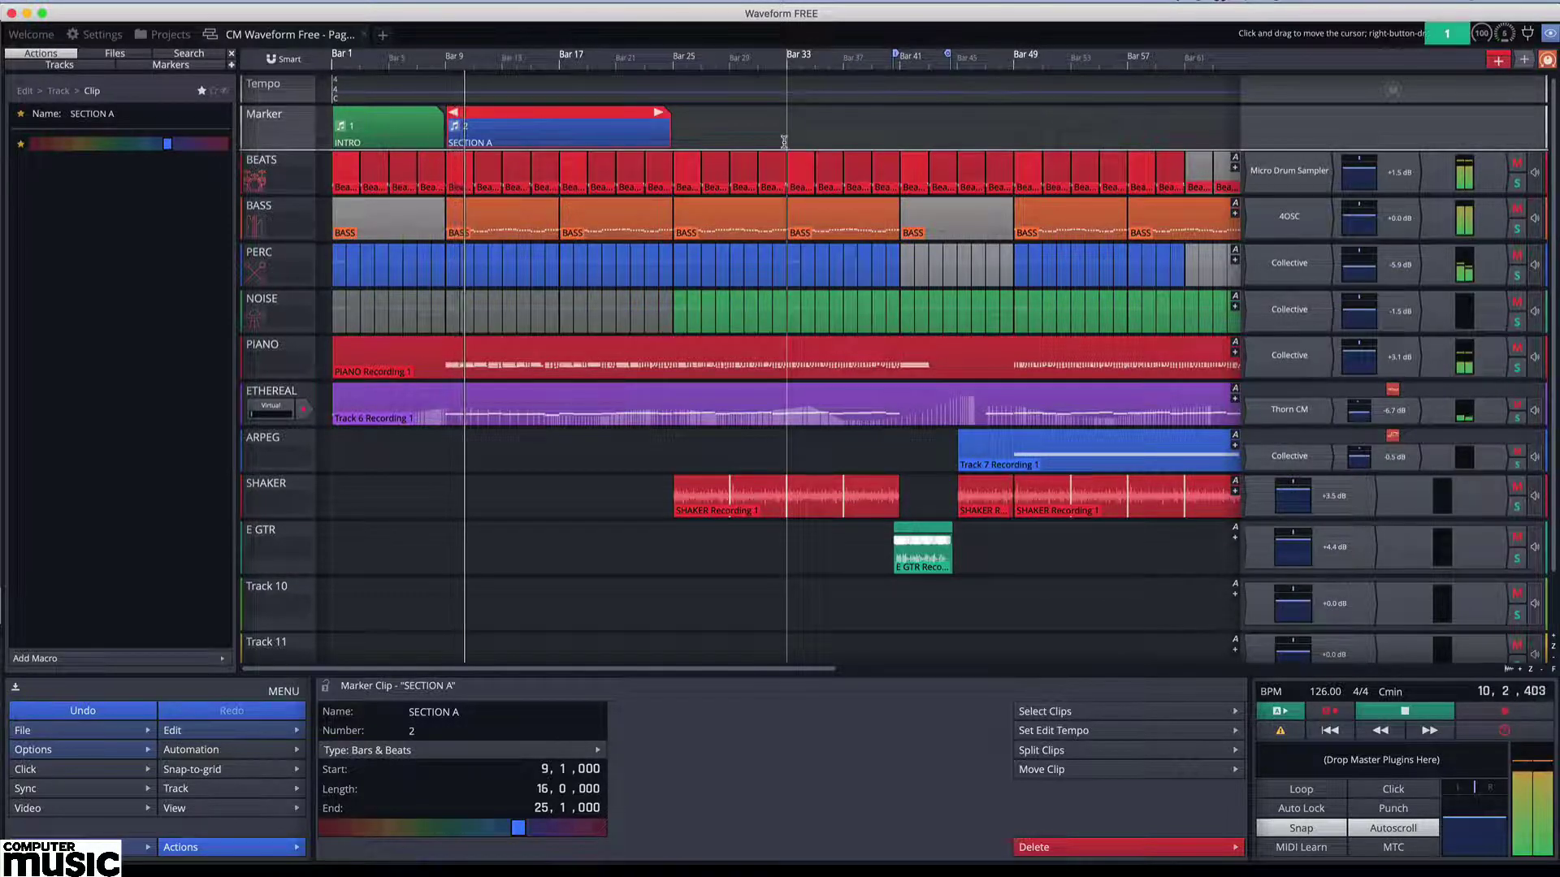
pyautogui.press('Home')
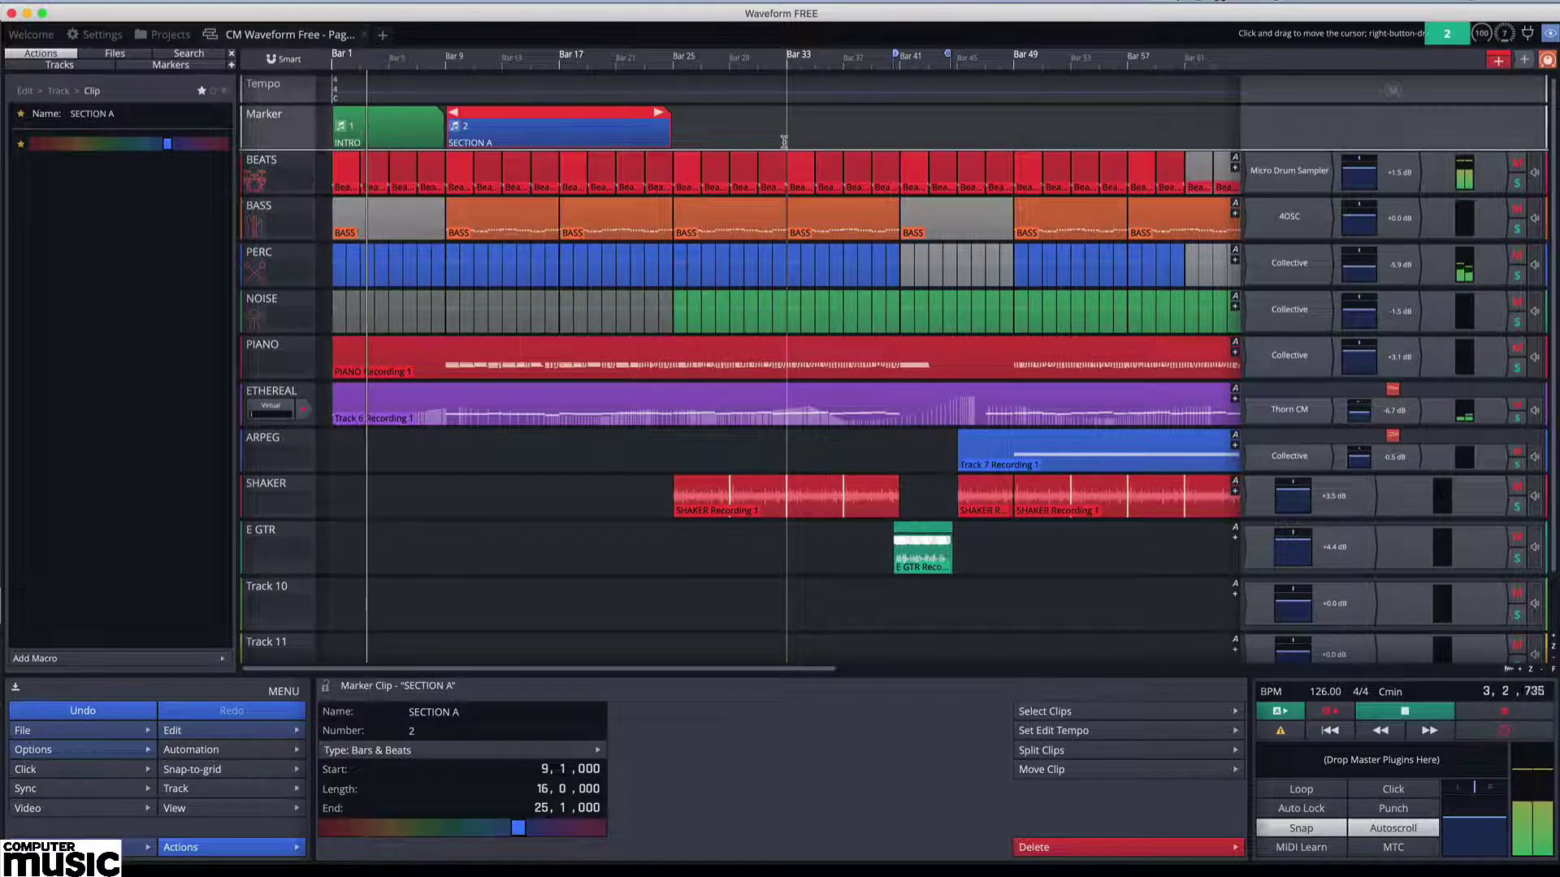
pyautogui.press('2')
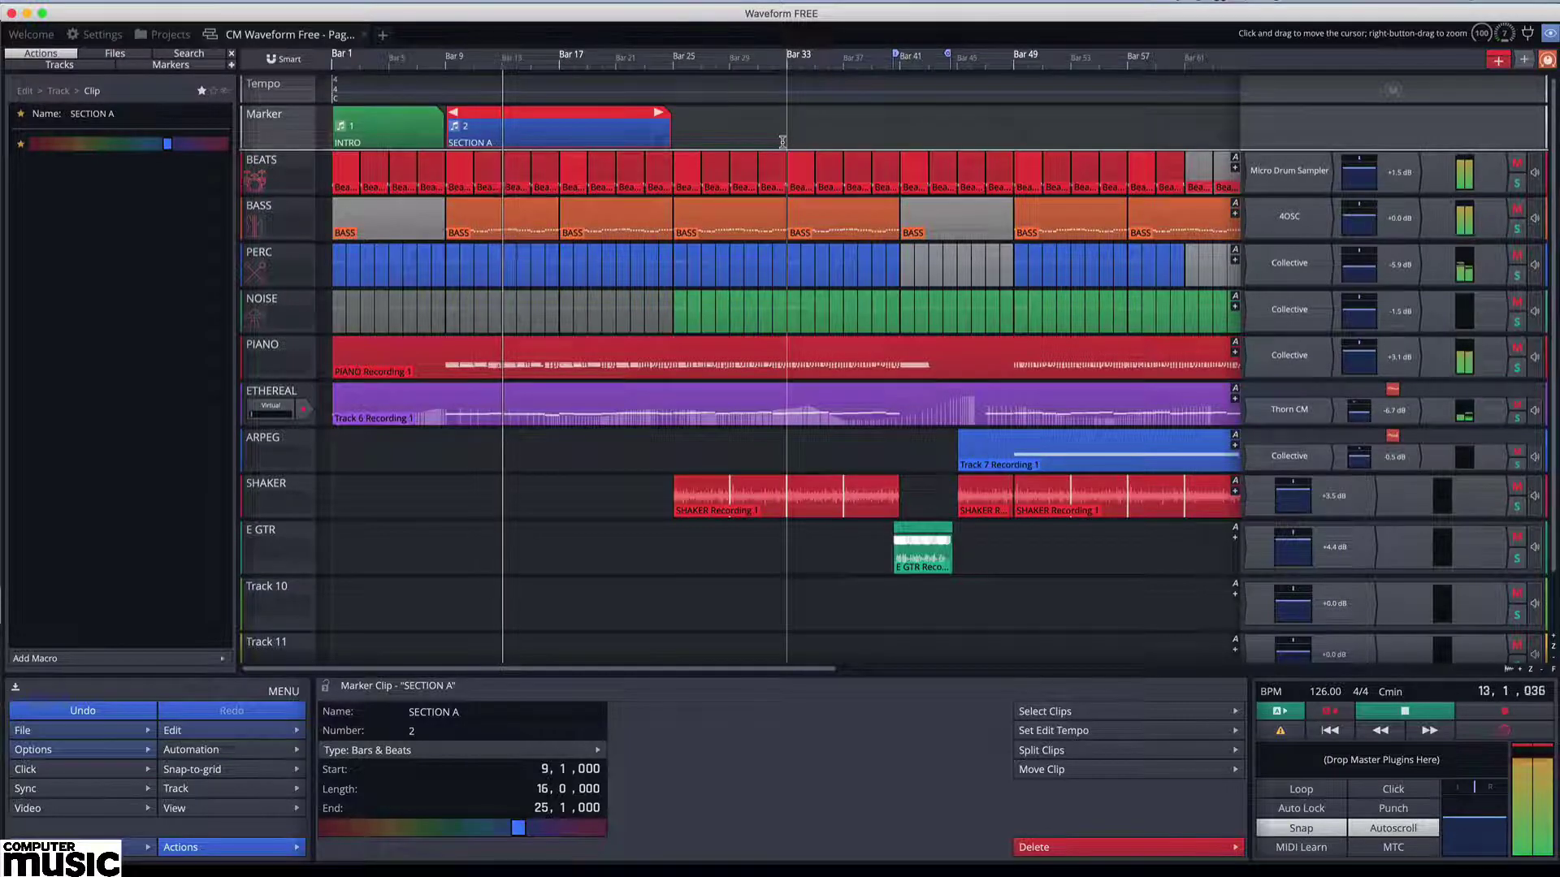
pyautogui.press('space')
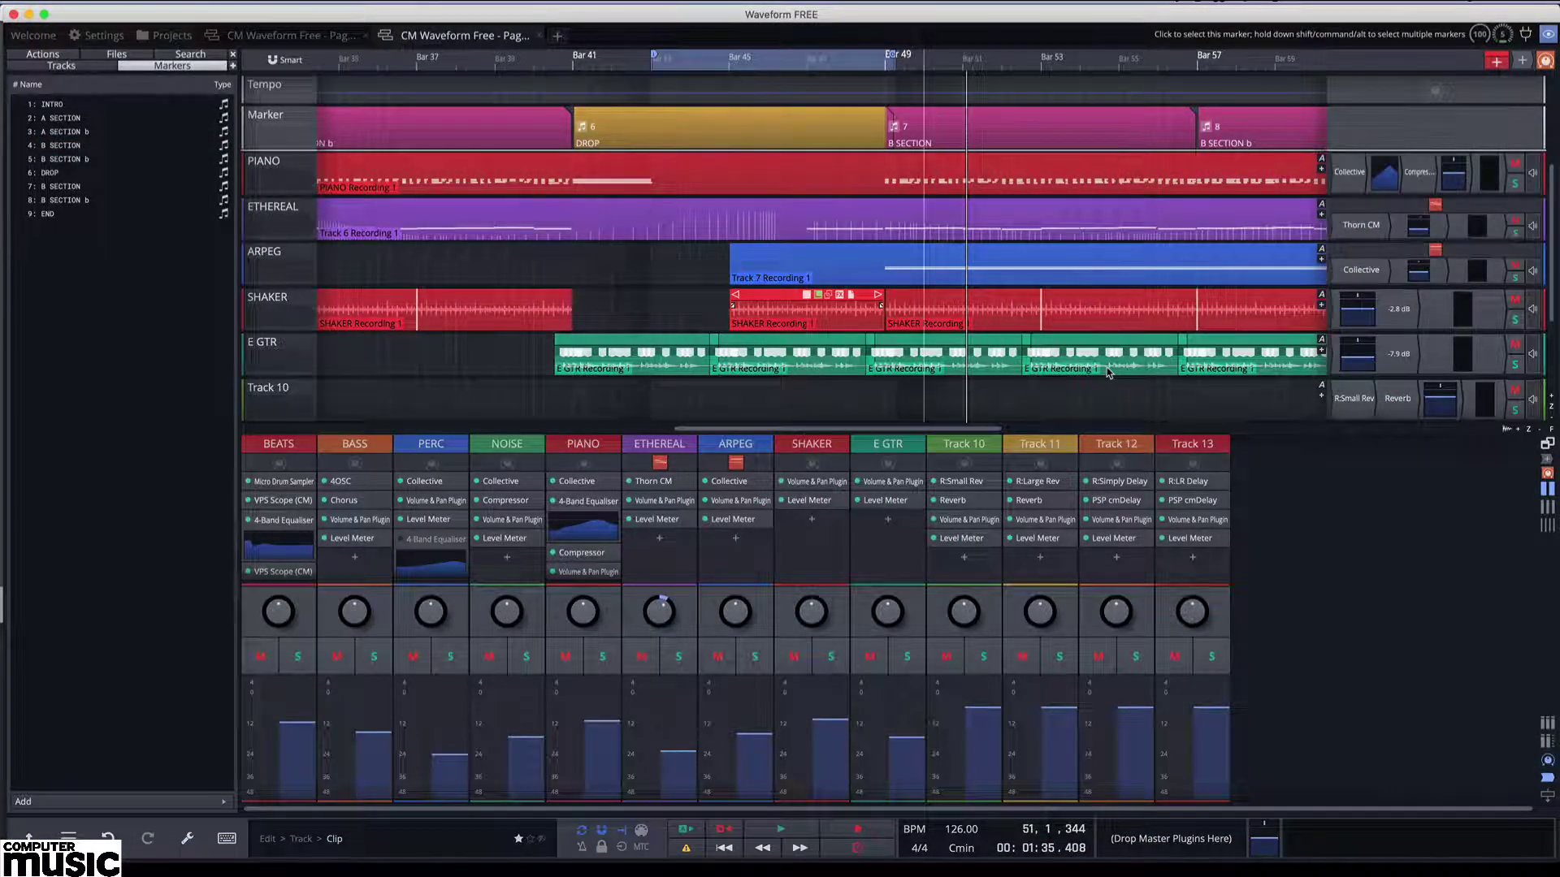
# Start playback of the finished marked-up project through its DROP section.
pyautogui.press('space')
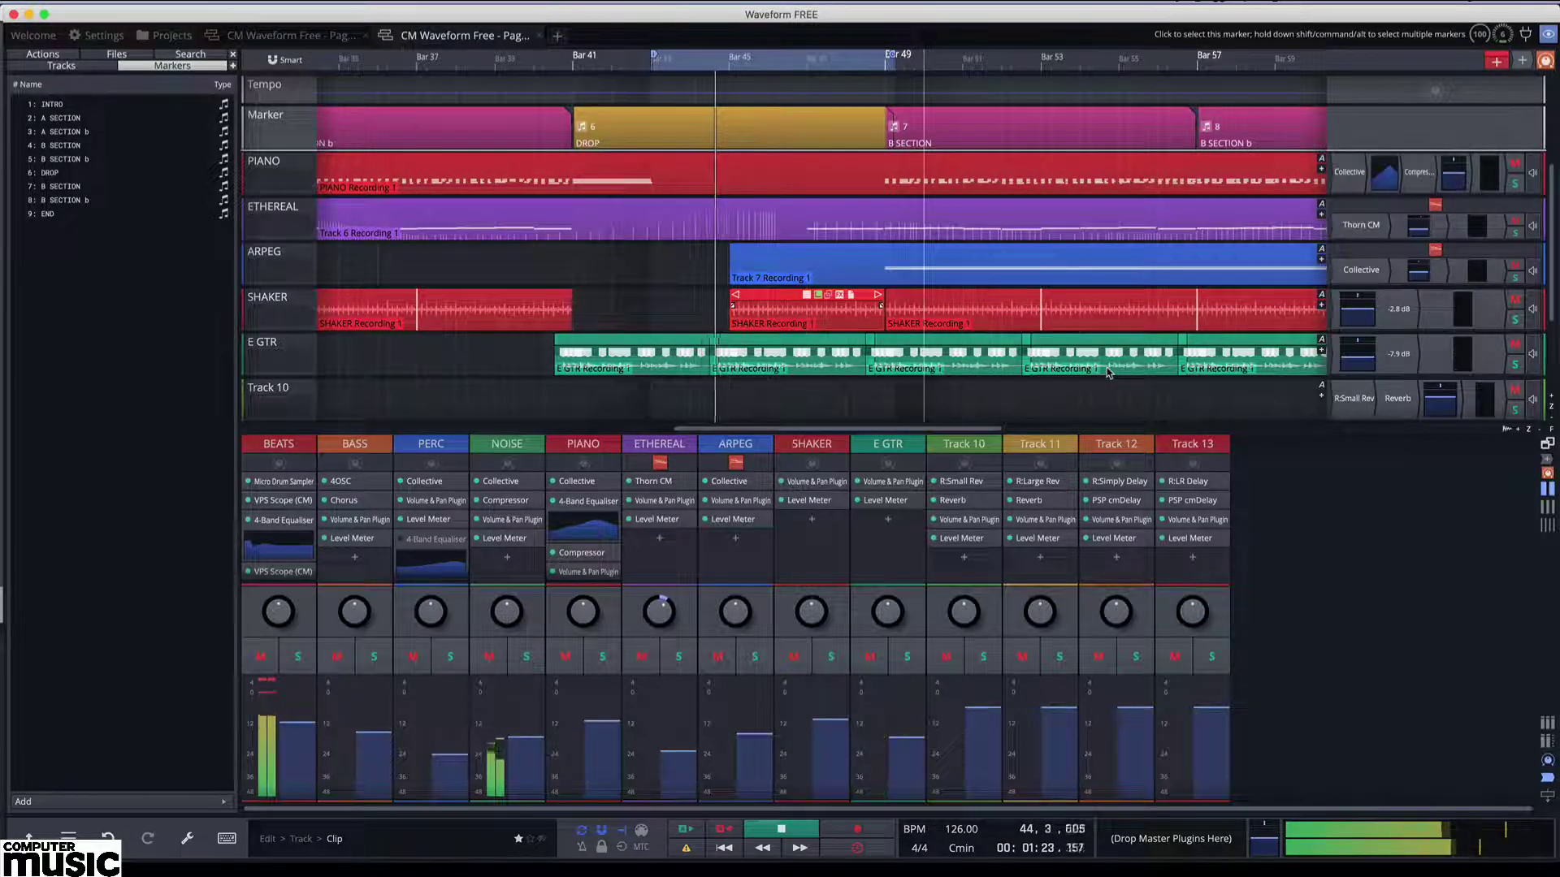
# Add the Waveform Phaser plugin as a clip effect on the SHAKER clip near bar 45.
pyautogui.rightClick(787, 295)
pyautogui.moveTo(741, 558)
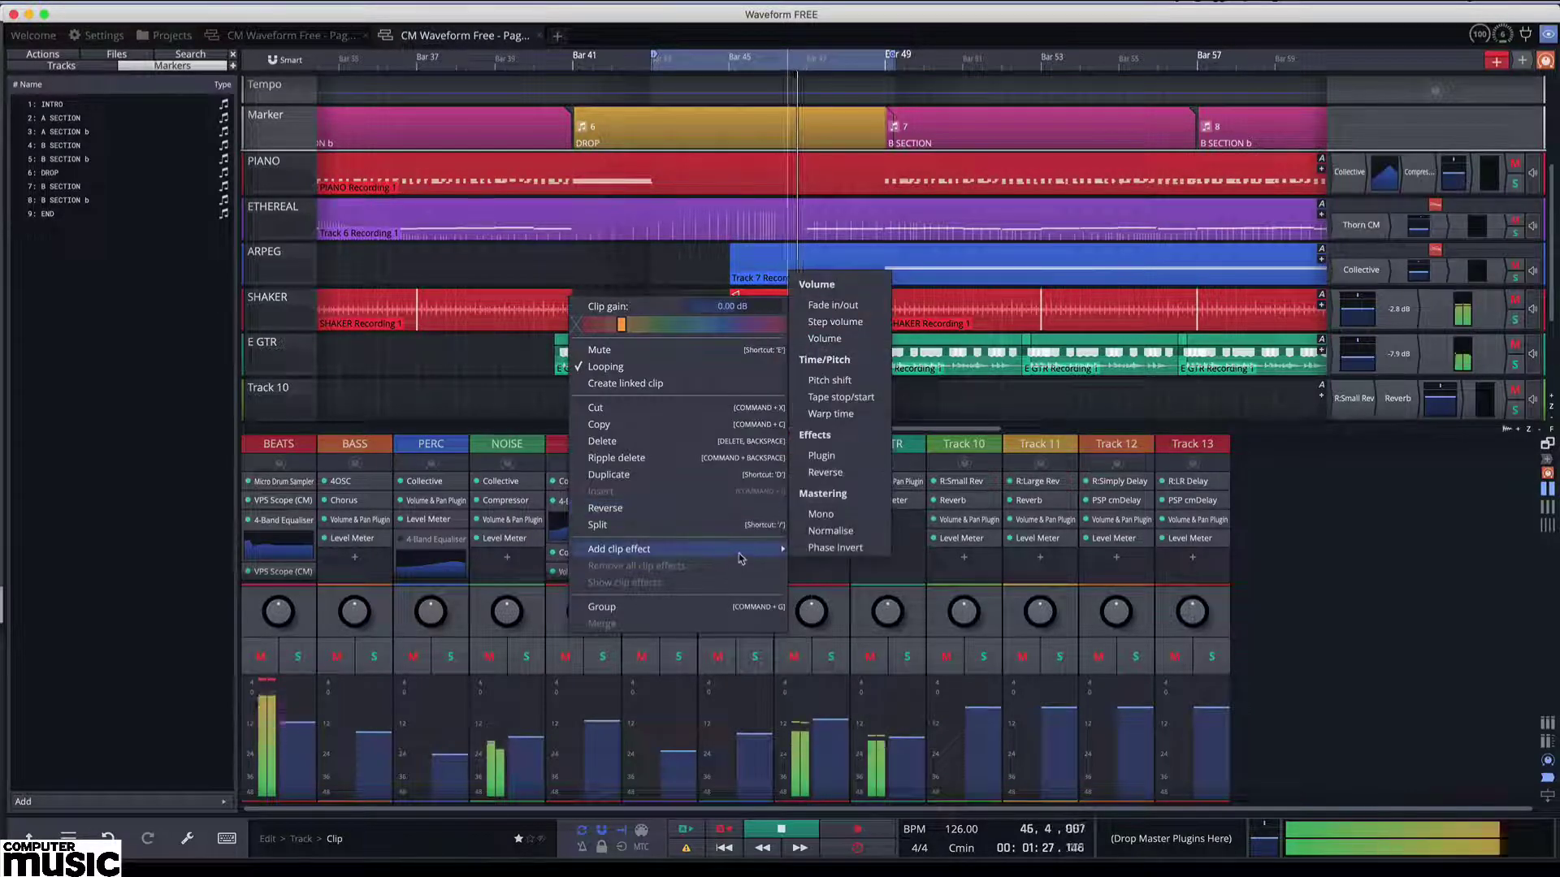
pyautogui.click(825, 459)
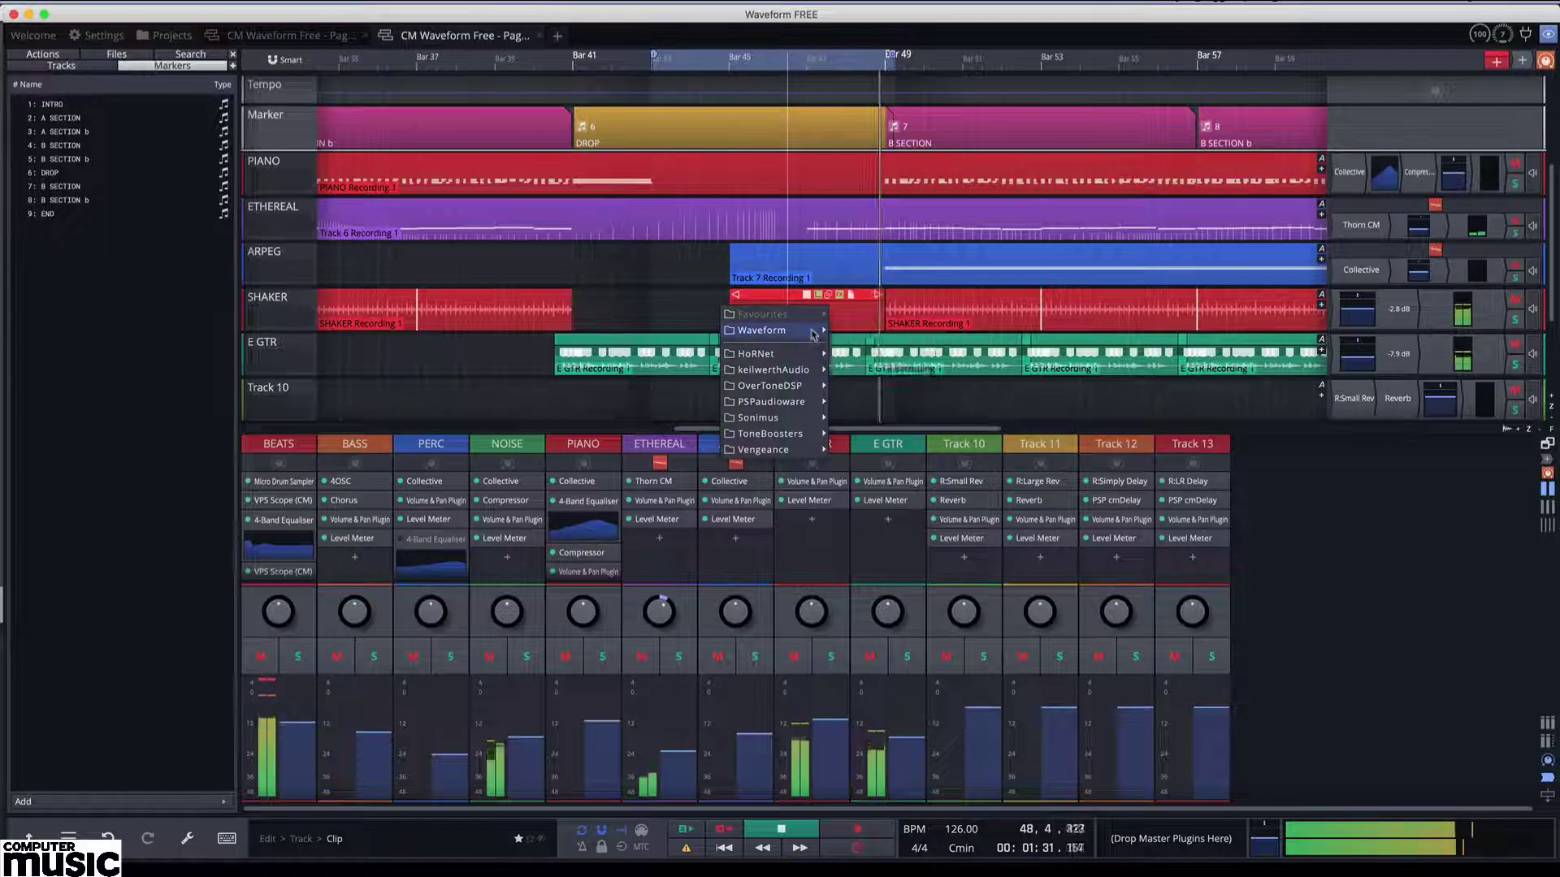
pyautogui.moveTo(816, 331)
pyautogui.moveTo(893, 339)
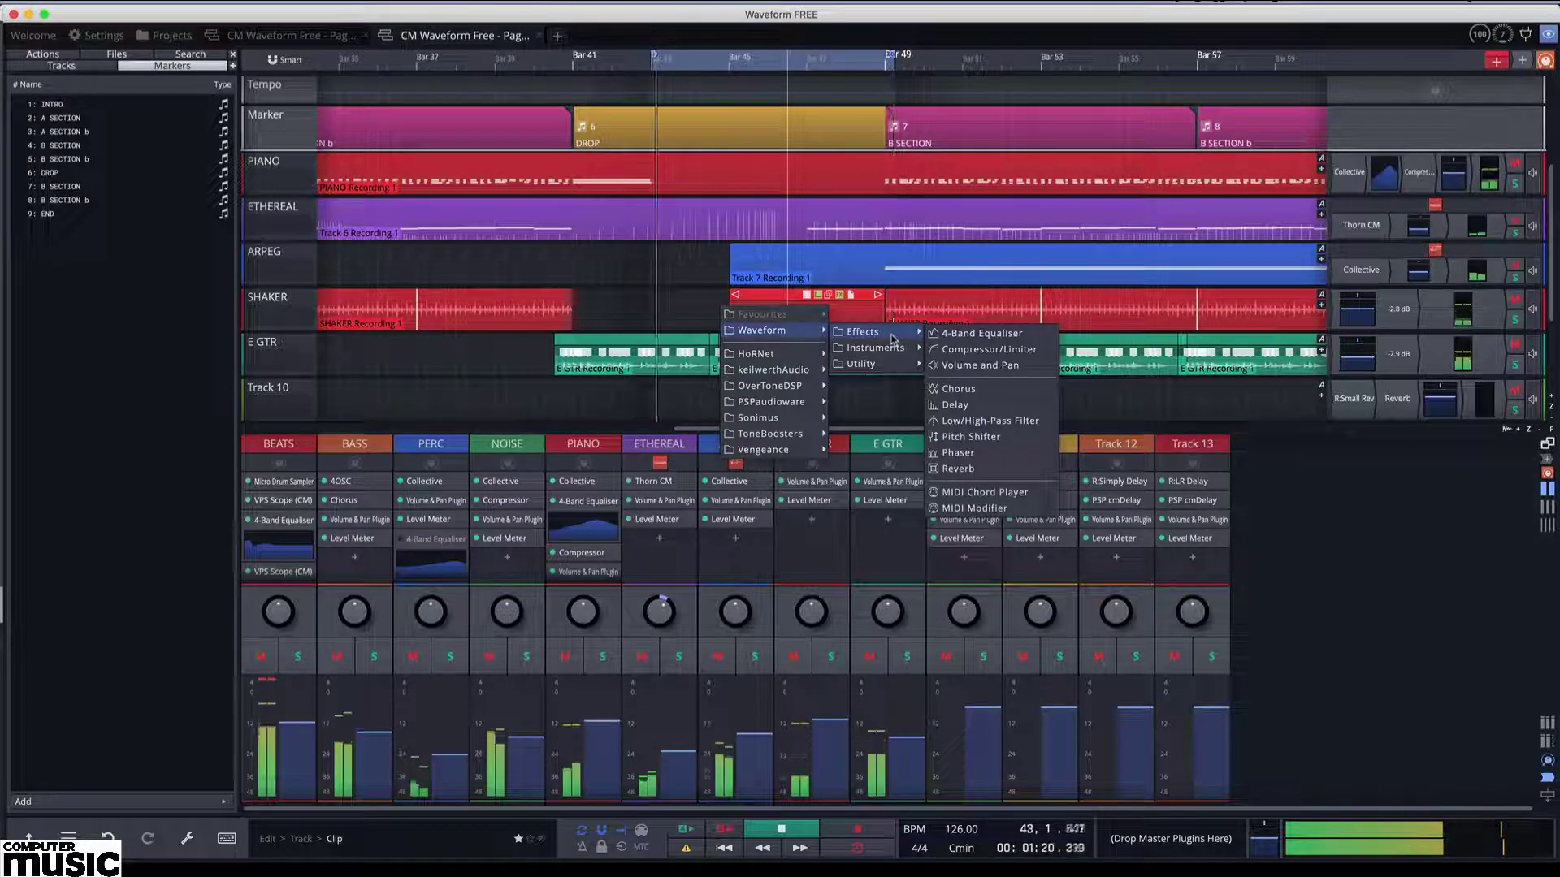
pyautogui.click(972, 453)
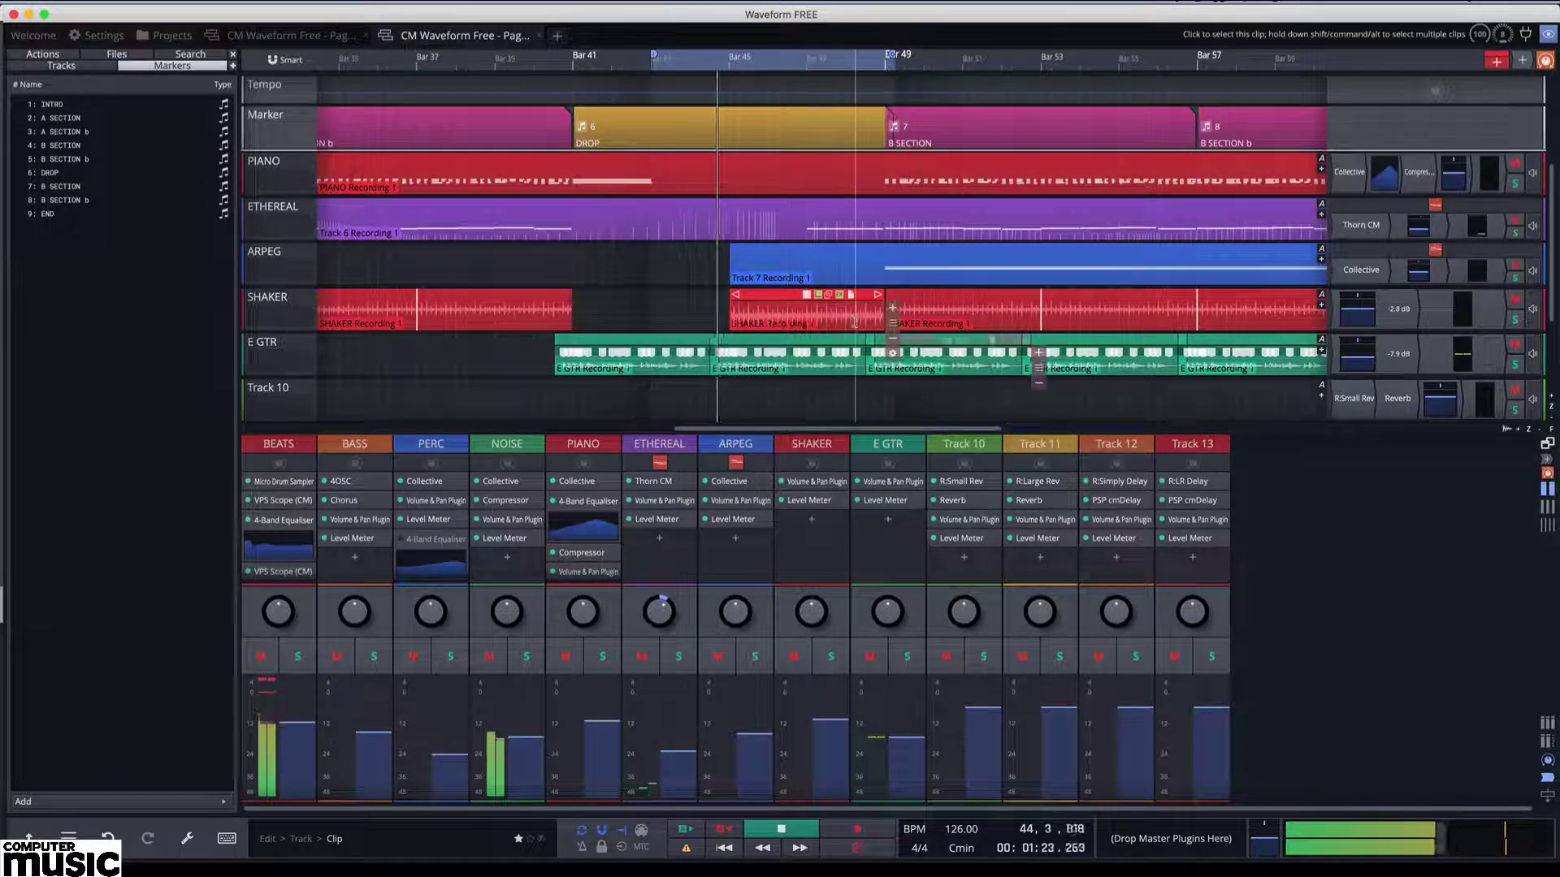